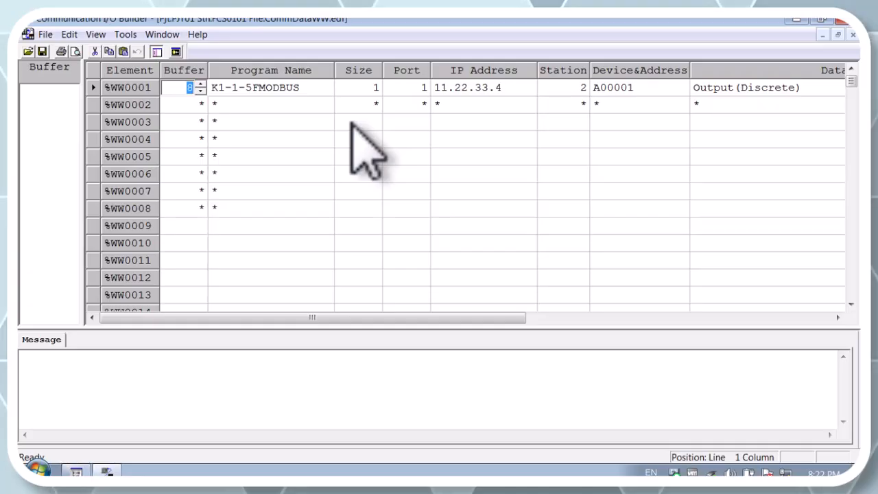
left_click(359, 137)
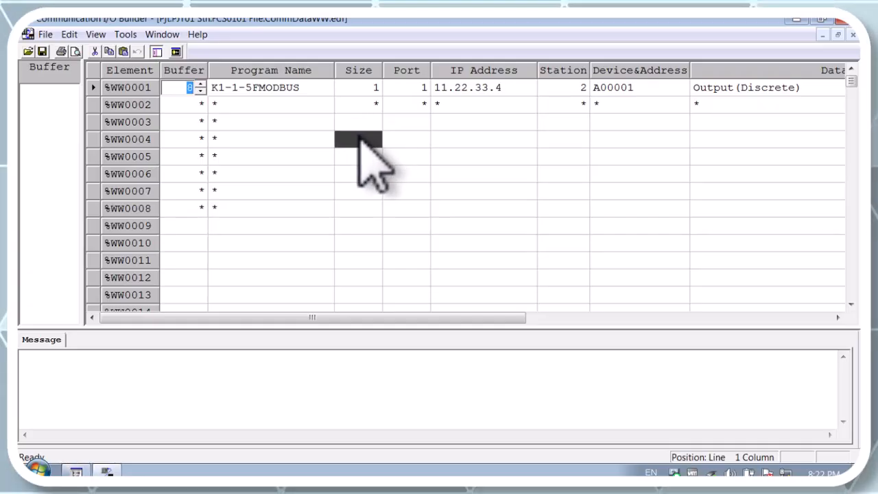
left_click(359, 125)
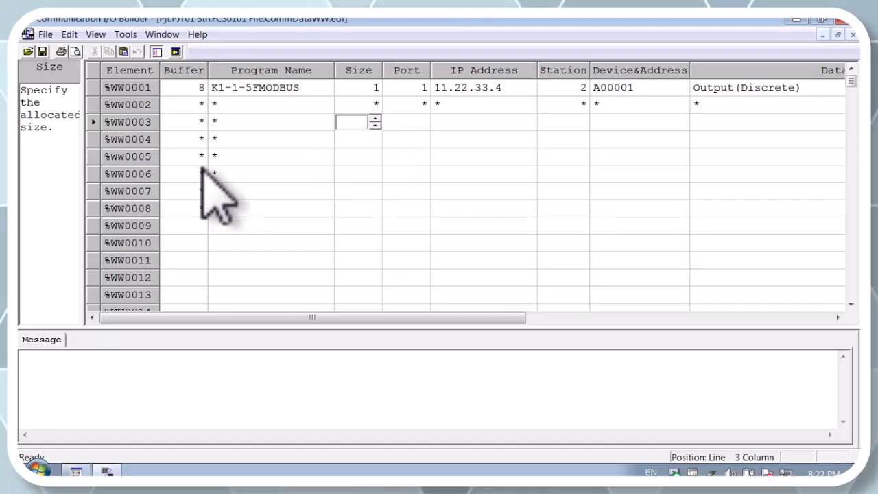
left_click(76, 472)
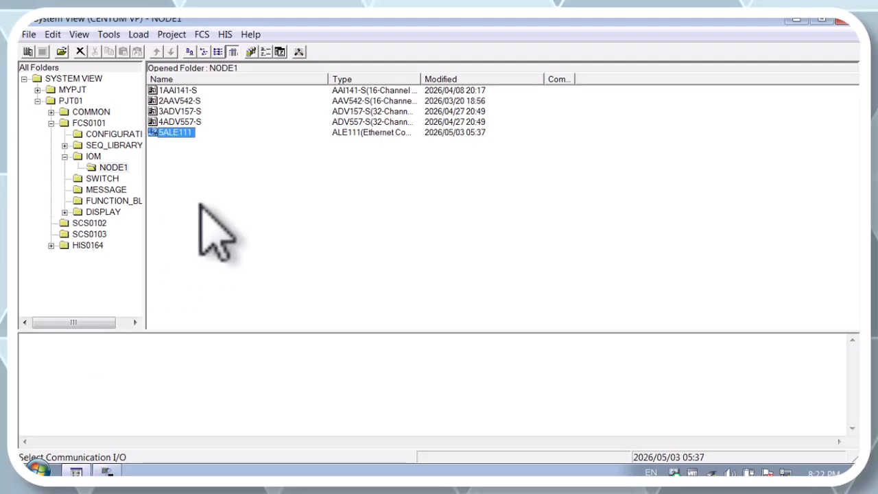
right_click(180, 132)
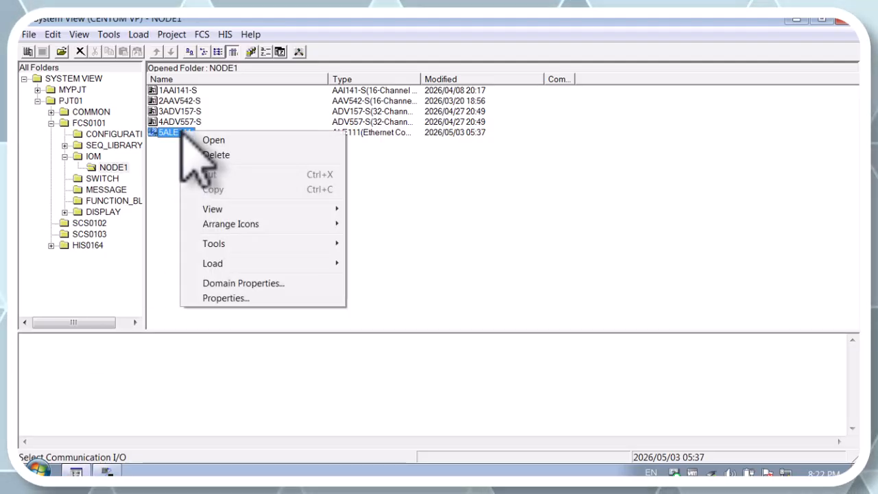
mouse_move(307, 264)
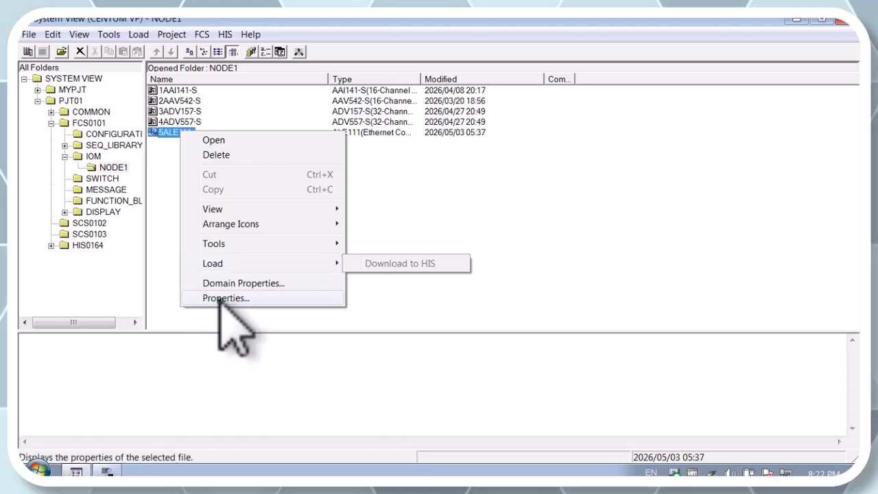
left_click(171, 134)
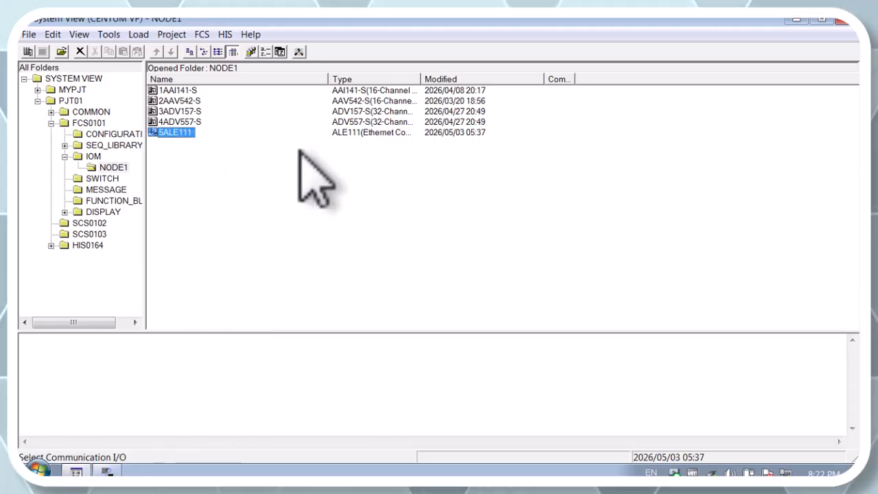
left_click(107, 473)
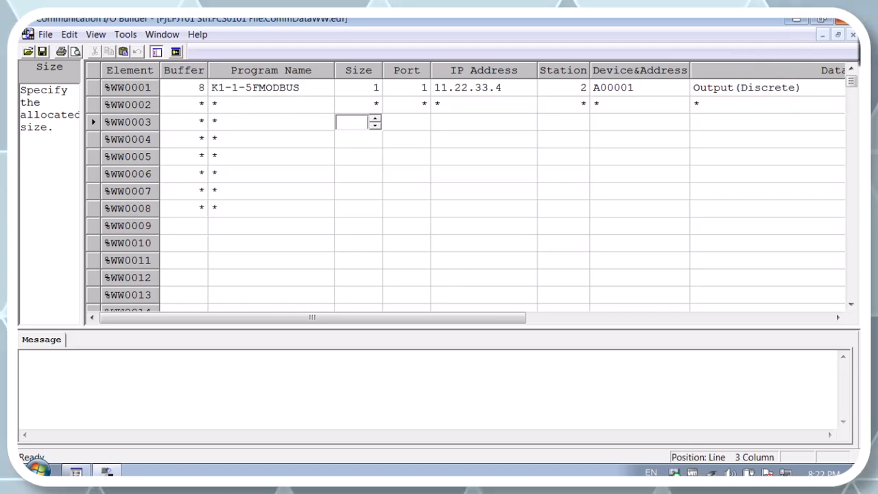
- Close the communication I/O table and copy the IP address from the detail settings in the 5ALE111 module's properties
left_click(850, 18)
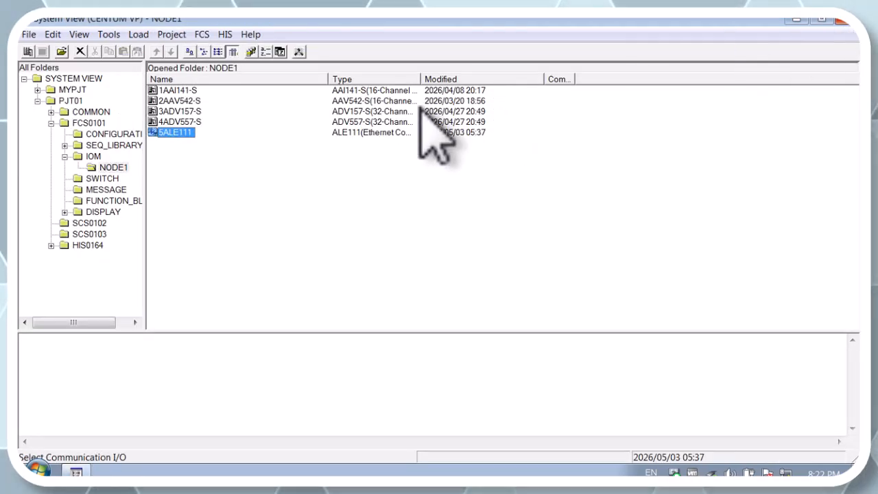
right_click(186, 134)
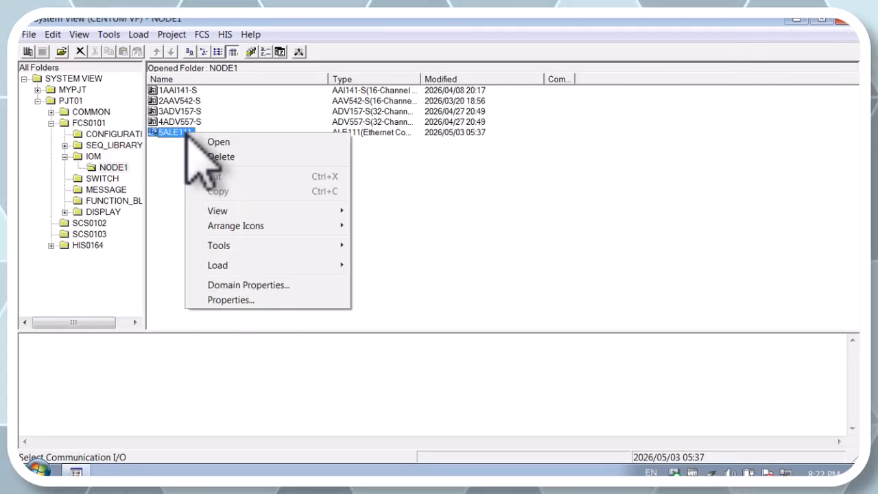
left_click(231, 300)
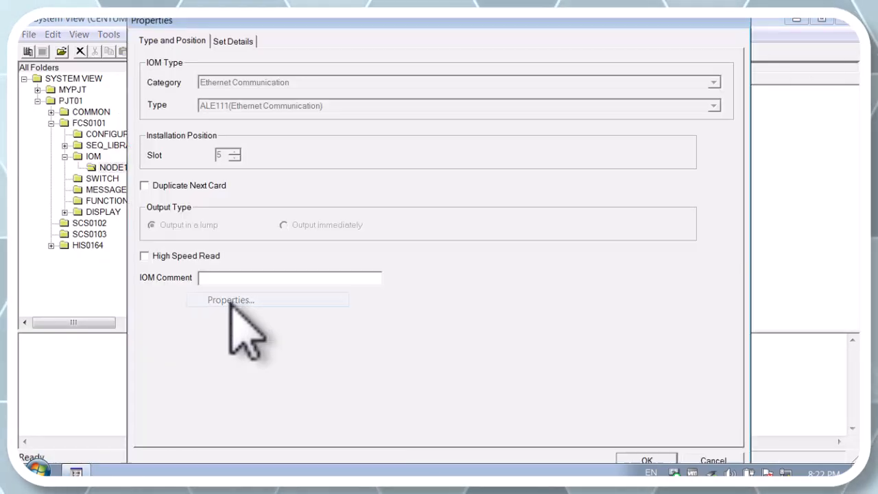
left_click(233, 42)
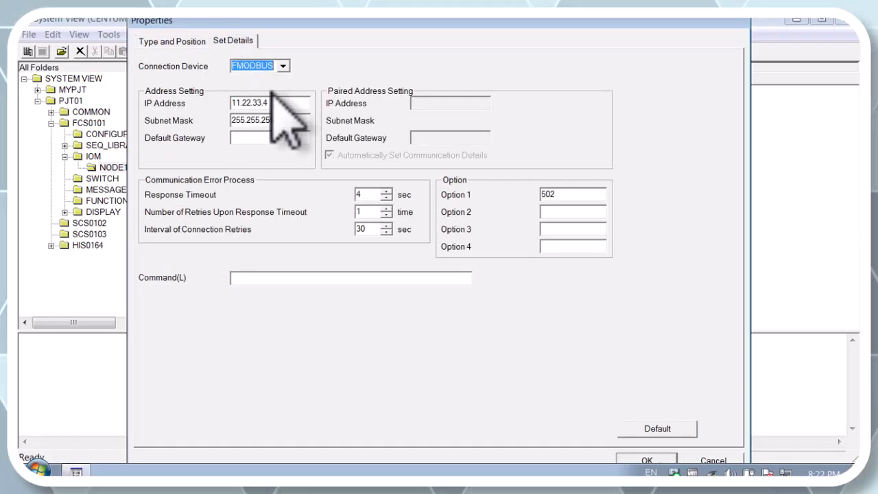
double_click(248, 103)
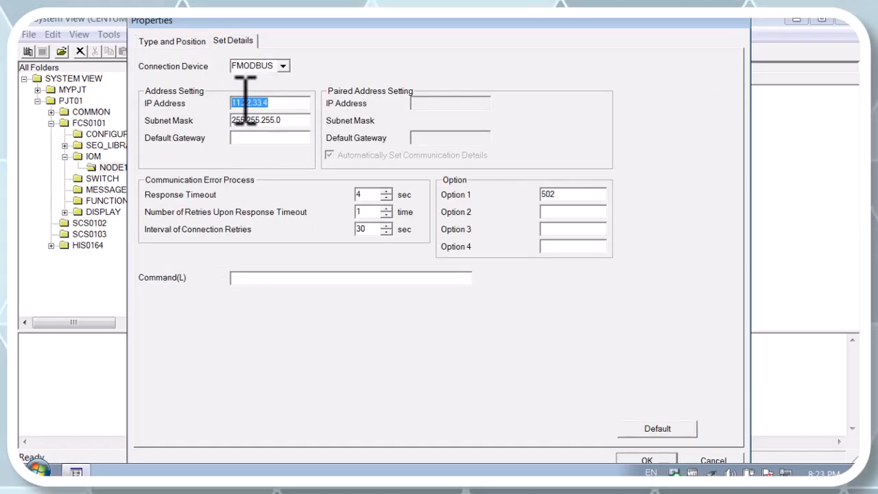
right_click(248, 103)
left_click(276, 144)
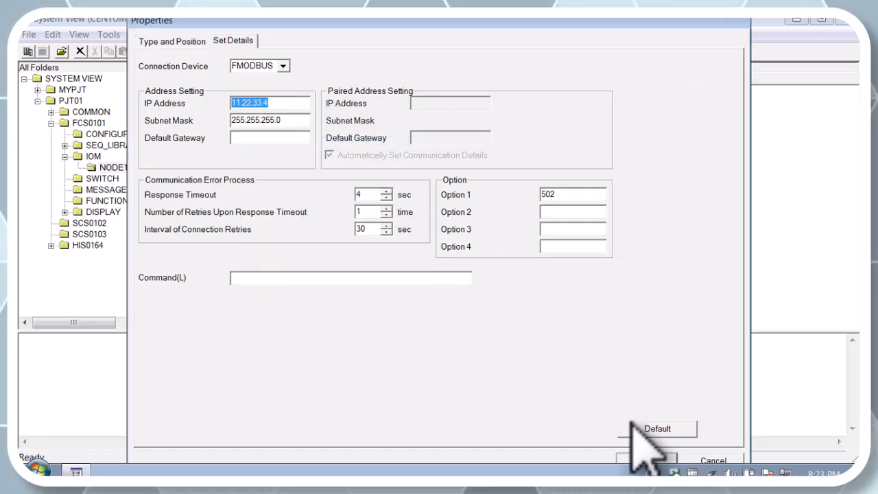
left_click(699, 460)
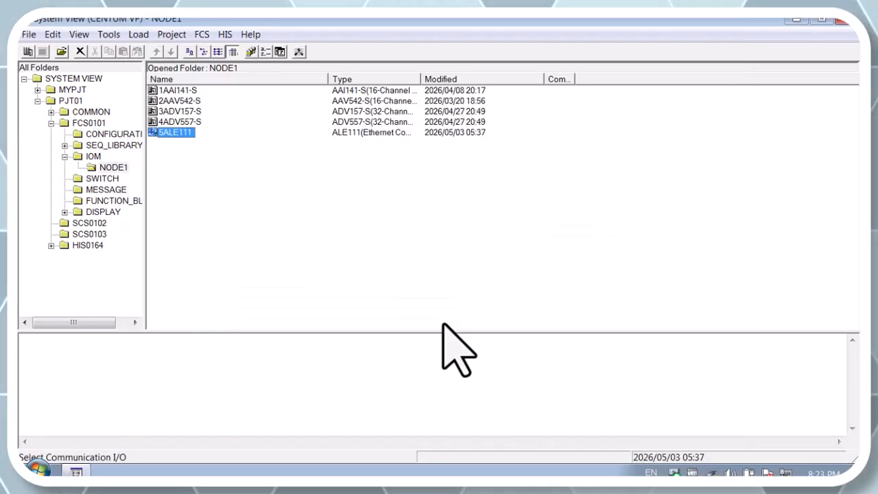
- Reopen the 5ALE111 communication table and set element %WW0003 to size 1, port 1, IP address 11.22.33.4 and station 2
double_click(184, 133)
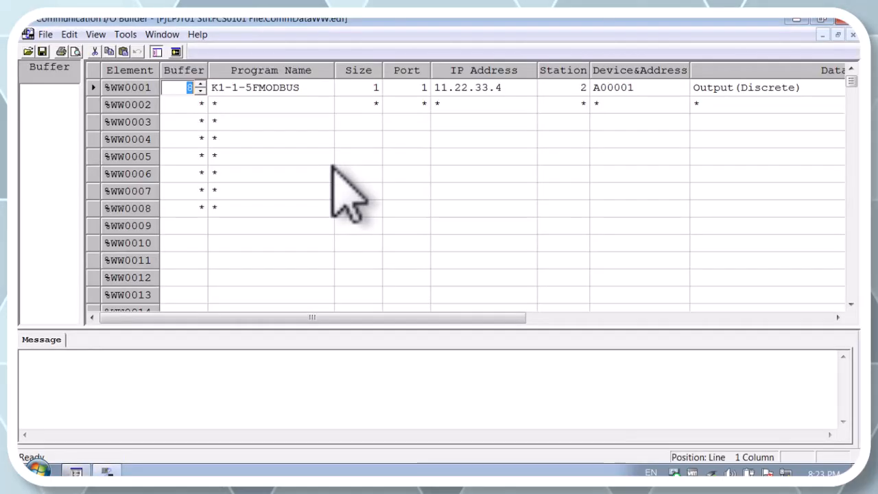
left_click(364, 121)
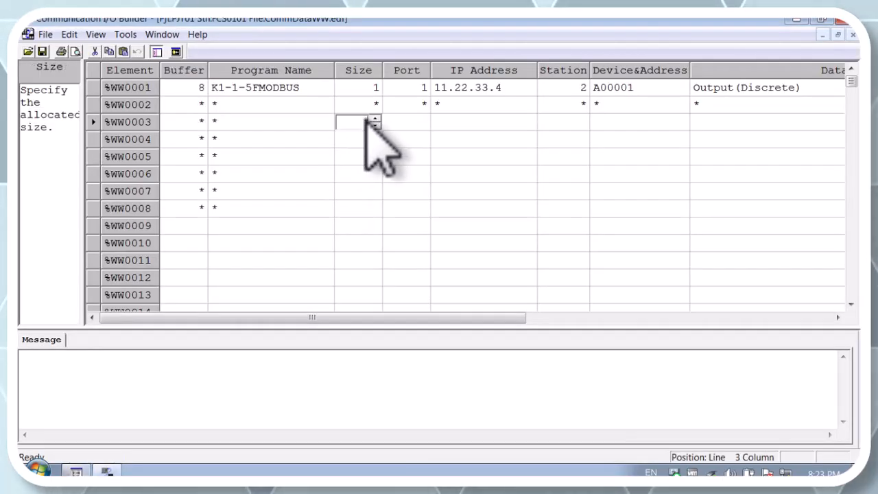
left_click(407, 121)
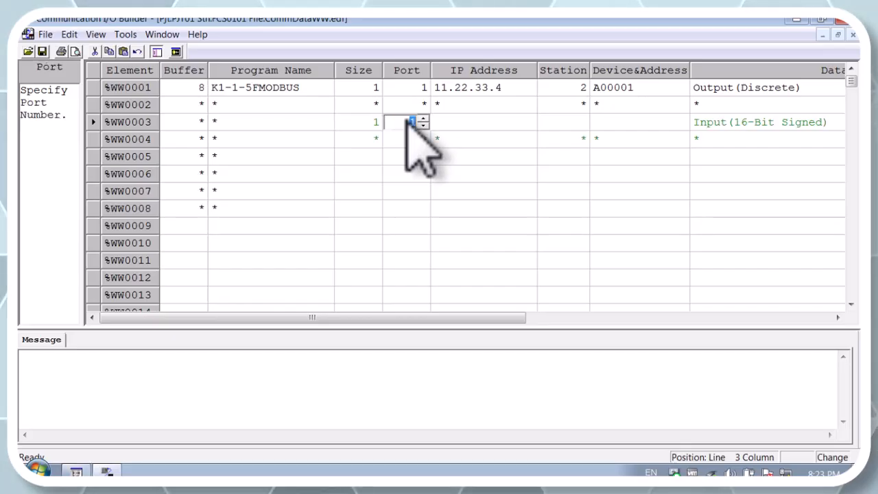
left_click(453, 124)
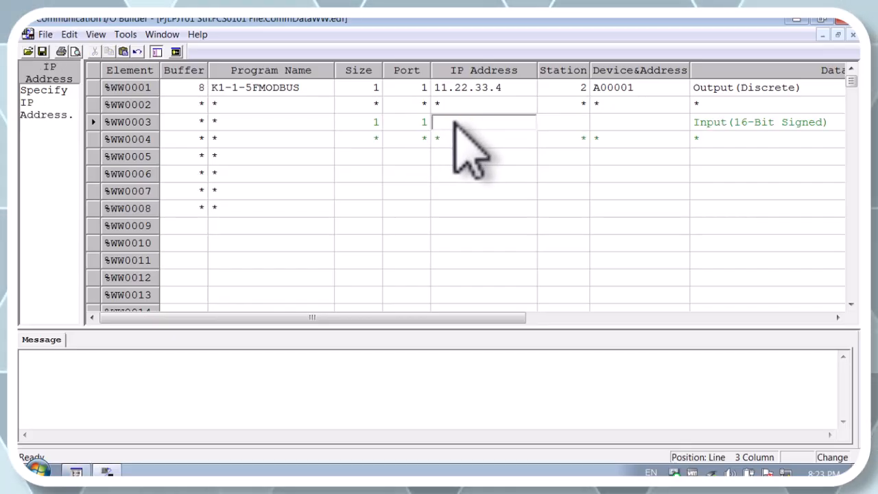
left_click(573, 126)
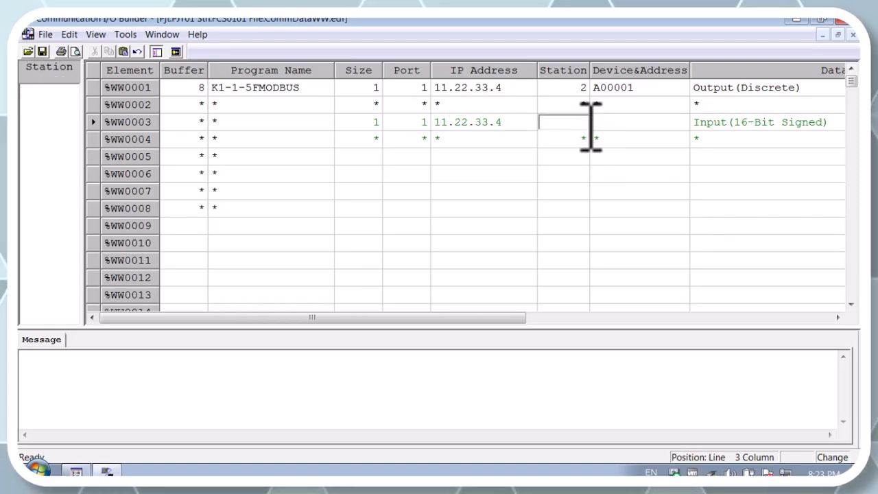
type("2")
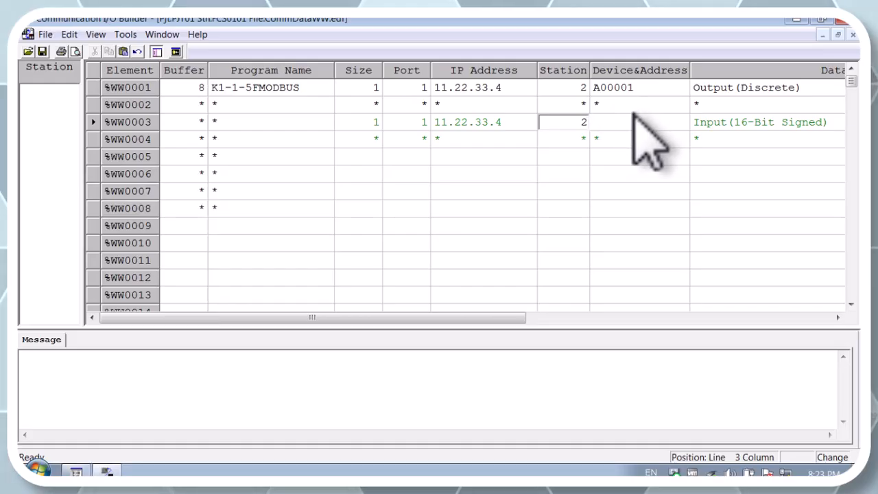
- Copy the device address A00001 from element %WW0001 to element %WW0003
left_click(631, 118)
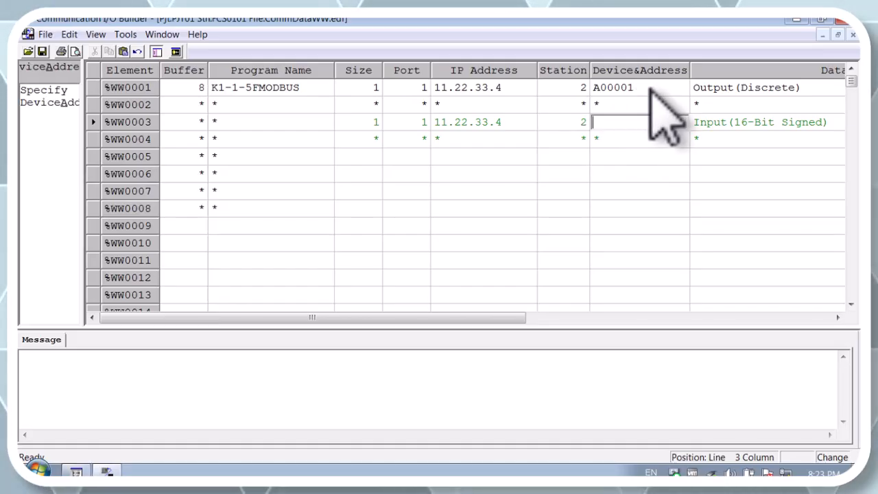
left_click(650, 87)
right_click(618, 96)
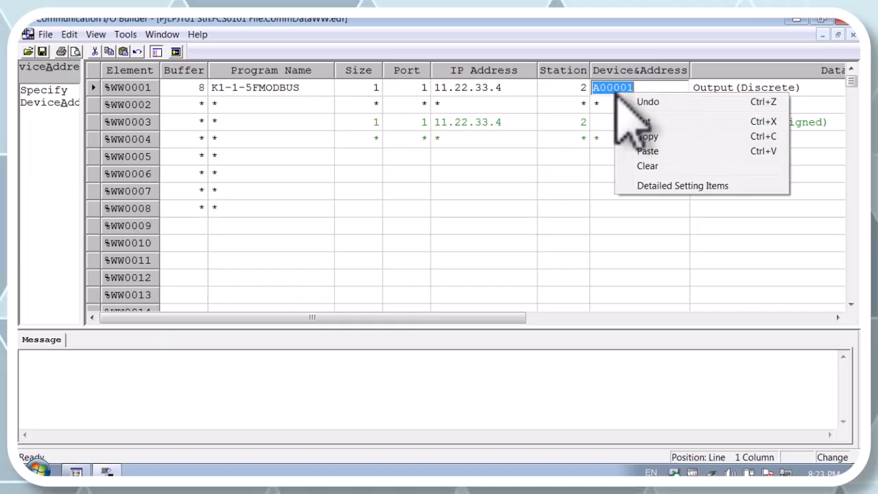
left_click(622, 124)
left_click(621, 121)
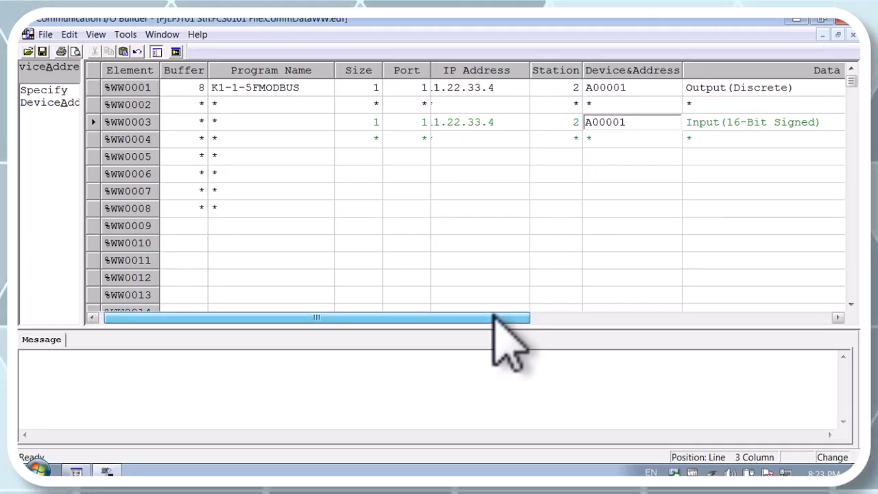
- Set the data type of element %WW0003 to Input(Discrete)
left_click_drag(490, 315, 567, 309)
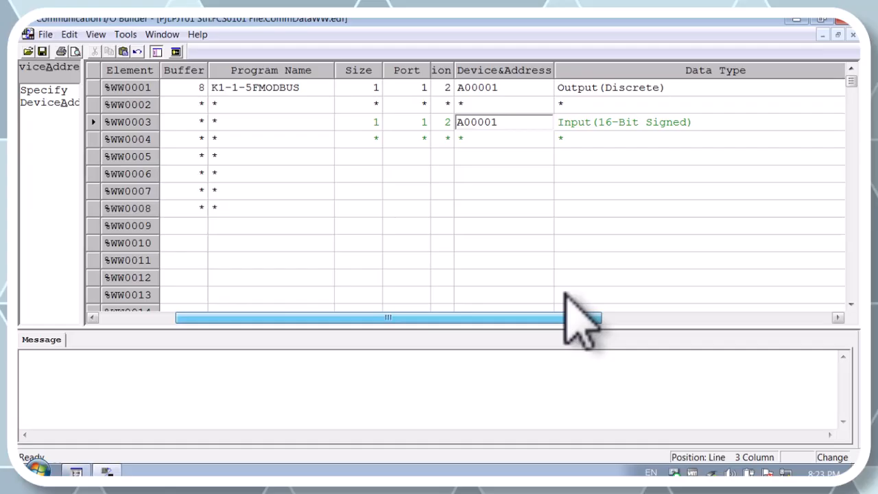
left_click(658, 123)
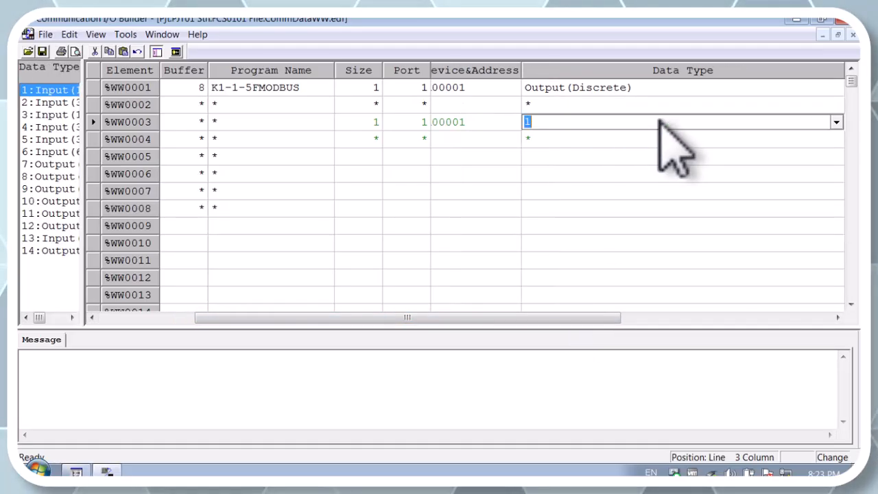
left_click(836, 122)
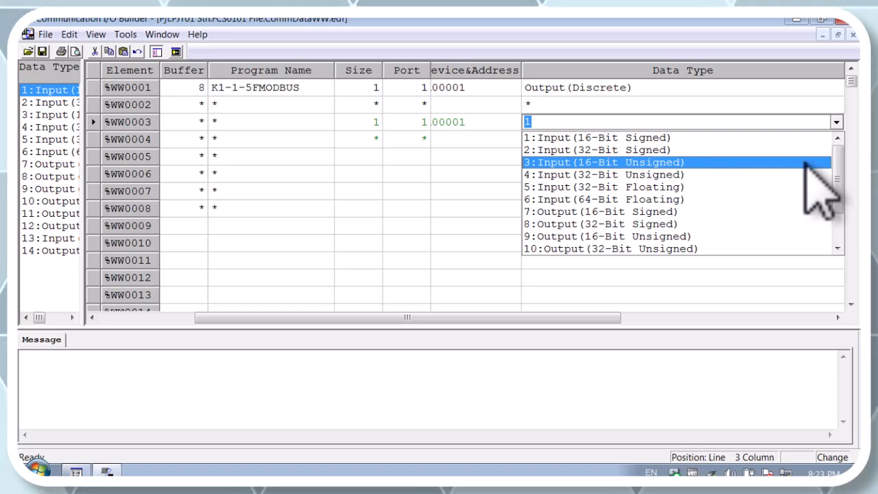
left_click_drag(836, 168, 833, 221)
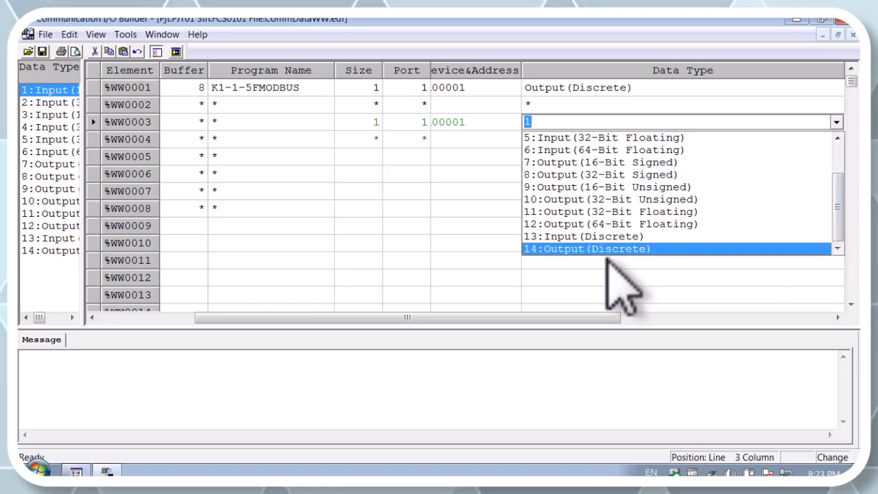
left_click(620, 237)
left_click_drag(575, 318, 695, 315)
key("Tab")
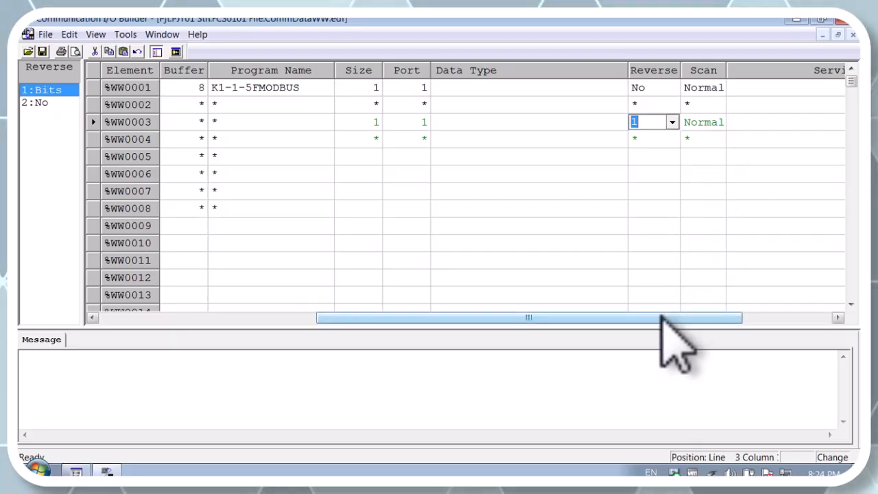
- Enter INPUT_RL as the service comment of element %WW0003
left_click_drag(662, 319, 730, 315)
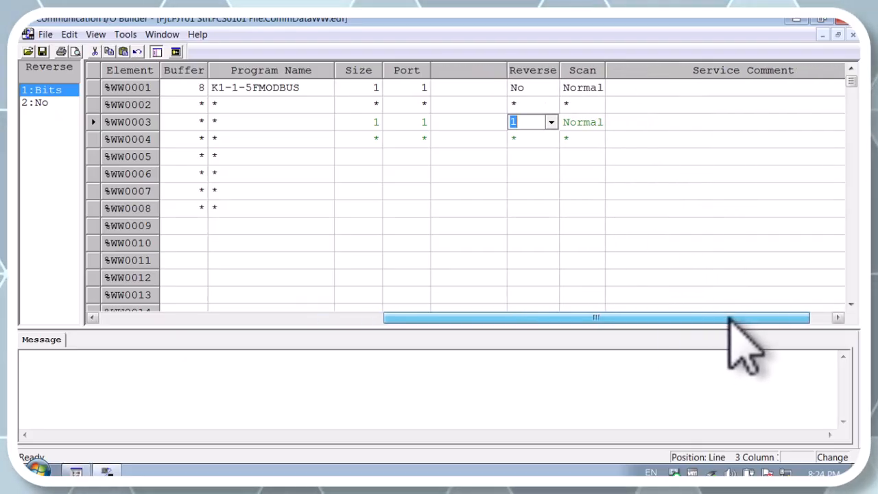
left_click(628, 88)
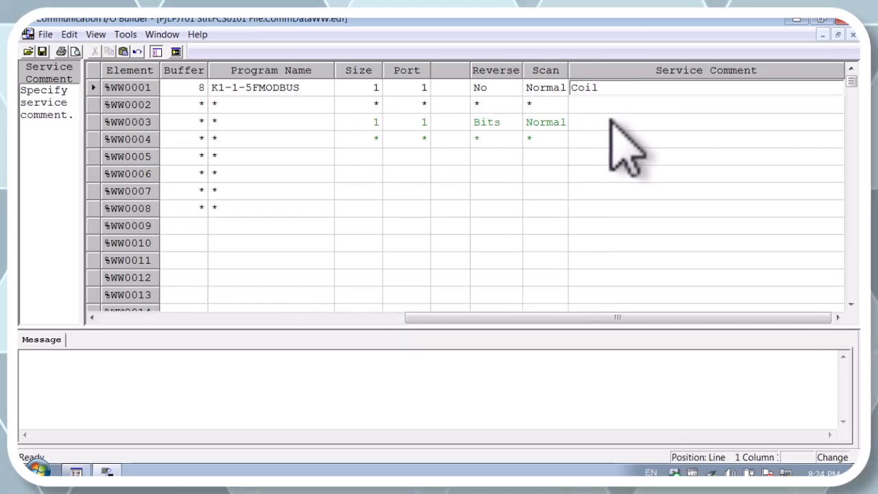
left_click(610, 122)
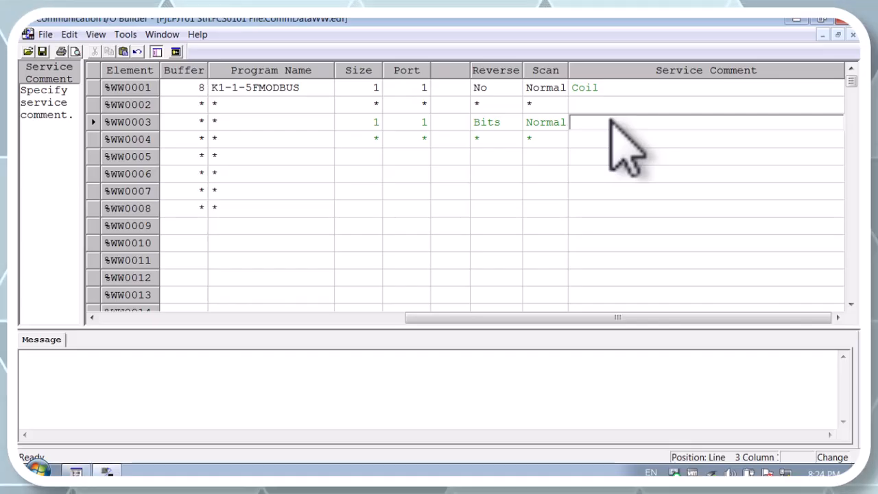
type("INPU")
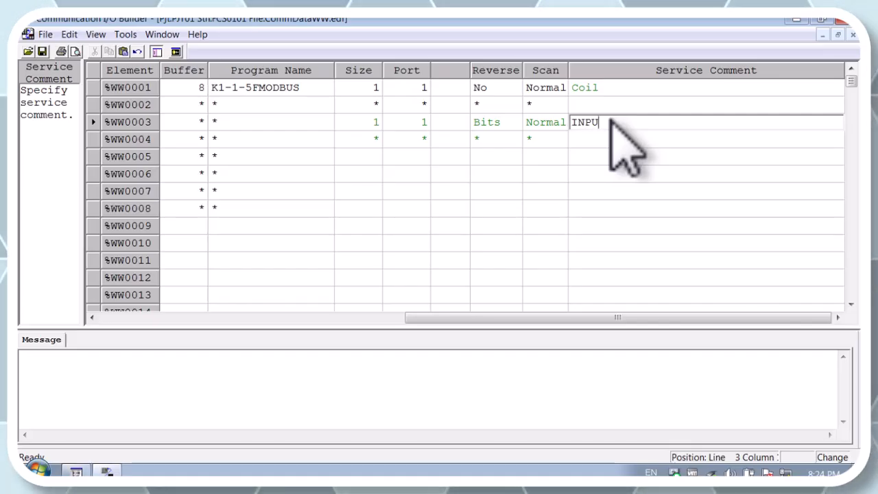
type("T")
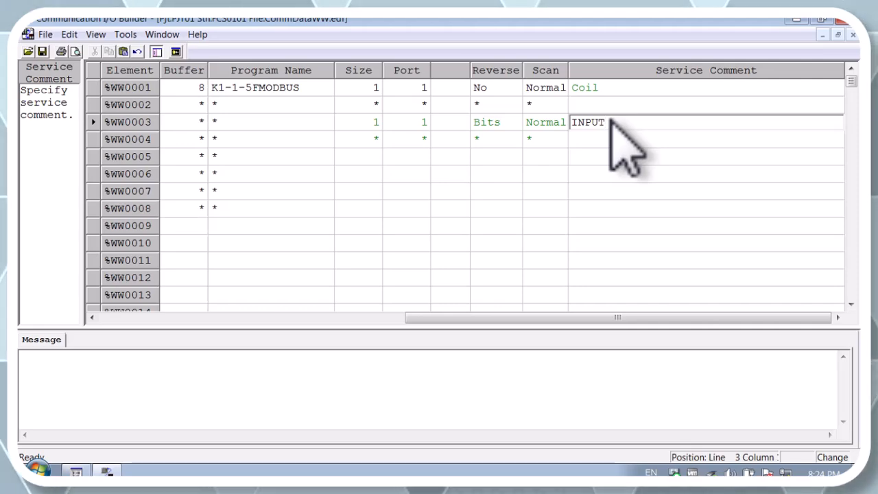
type("_R")
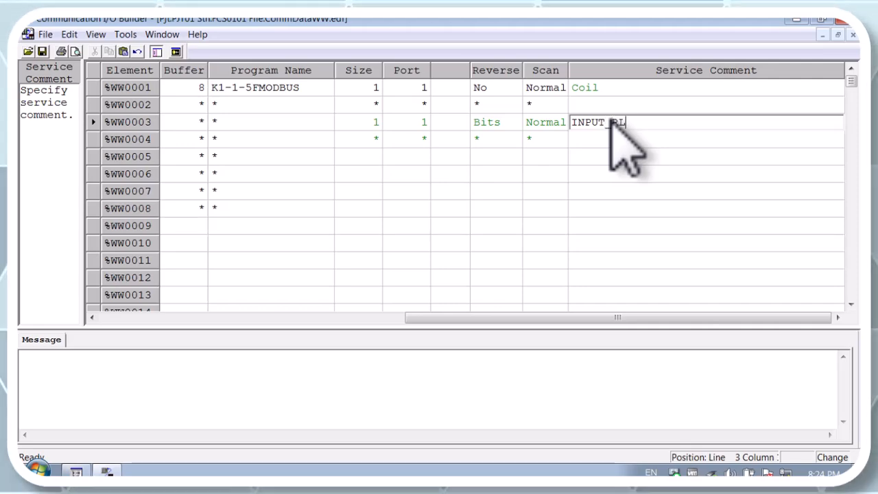
type("L")
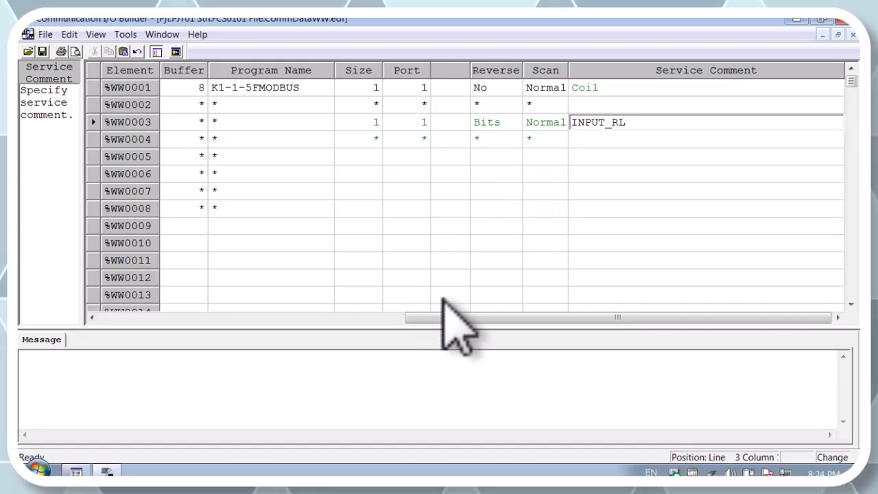
- Set element %WW0005 to size 1, port 1, IP address 11.22.33.4 and station 2
left_click_drag(585, 319, 192, 282)
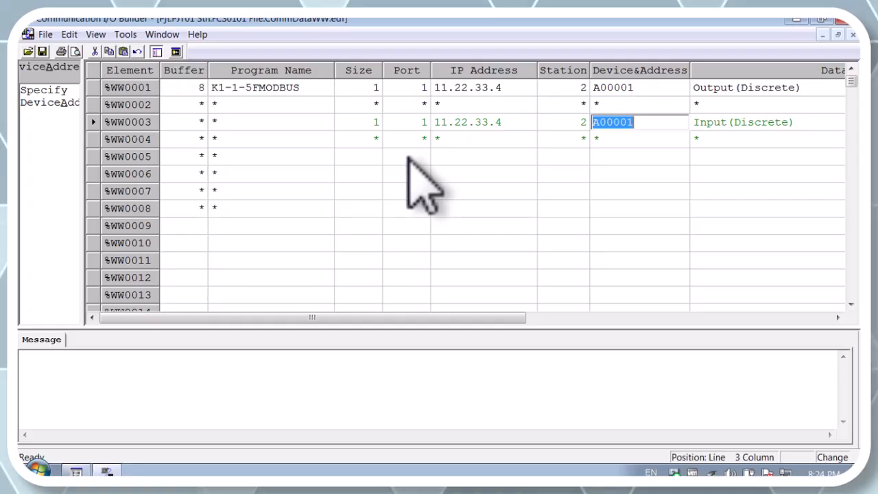
left_click(360, 157)
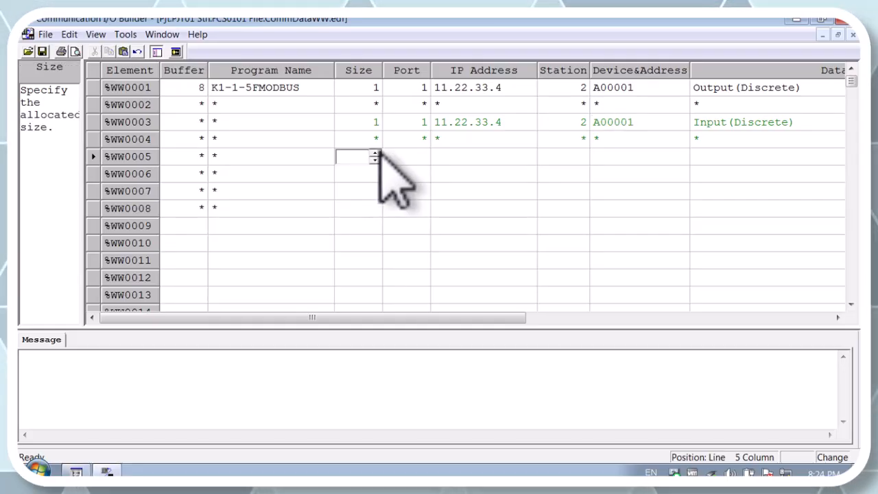
left_click(416, 157)
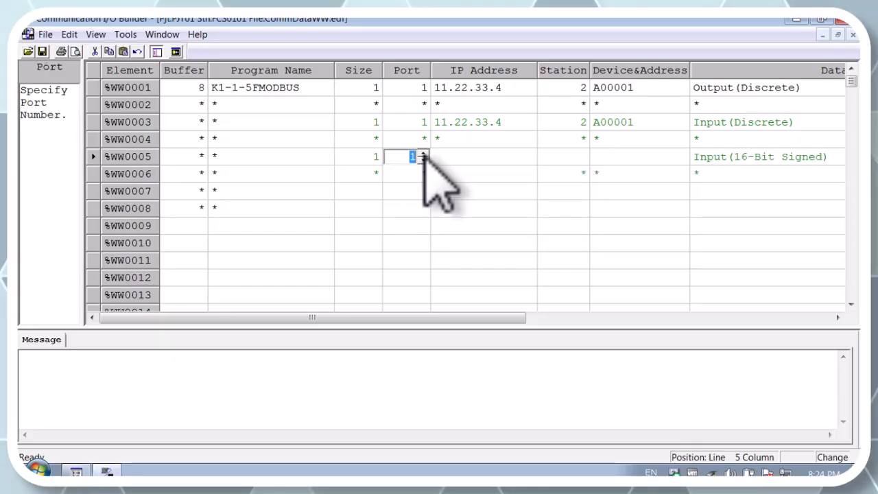
left_click(455, 156)
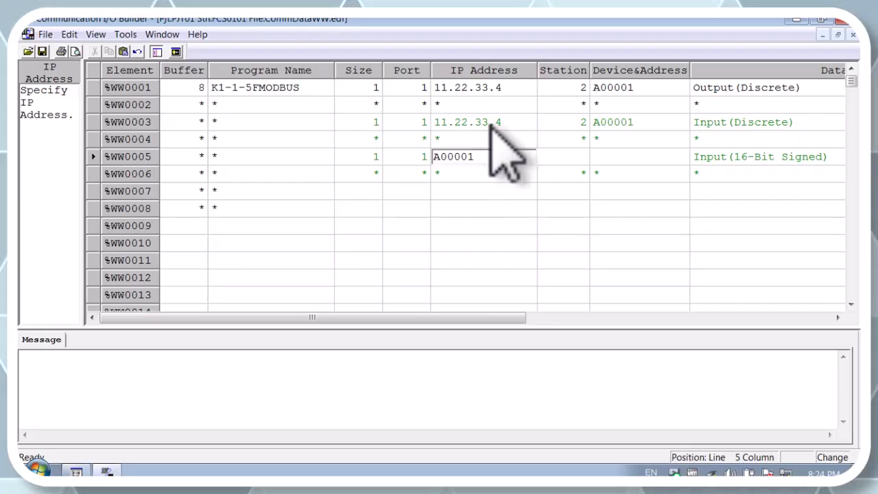
key("Return")
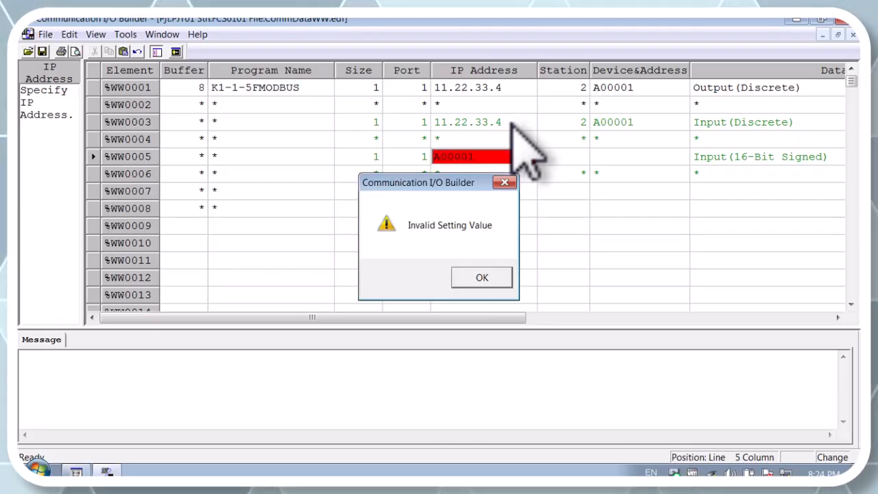
left_click(482, 278)
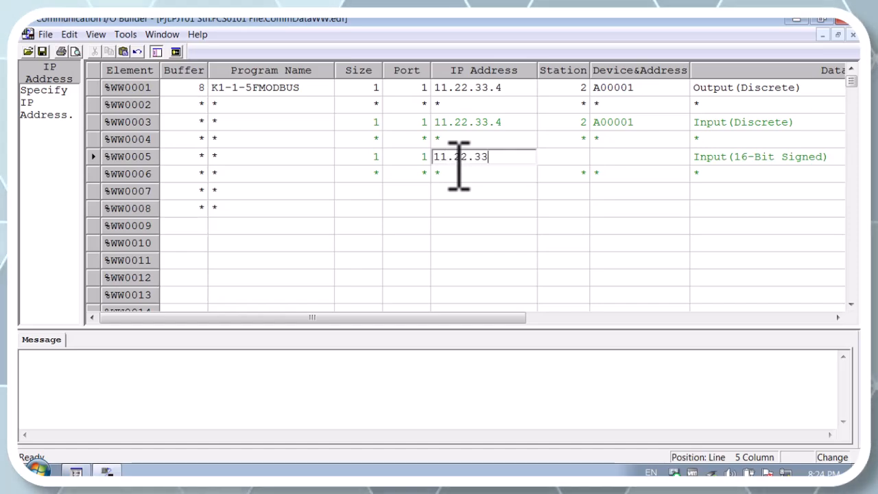
left_click(575, 160)
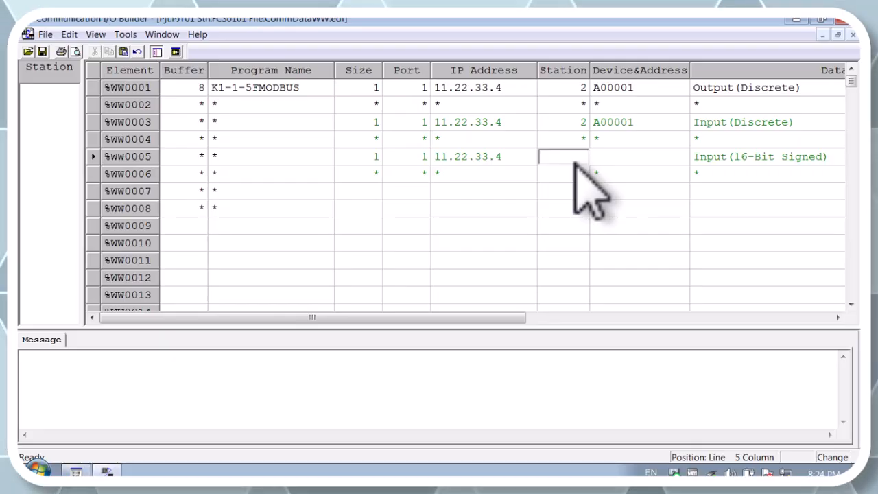
- Try to copy the device address A00001 from element %WW0003 to element %WW0005
left_click(655, 123)
left_click(655, 123)
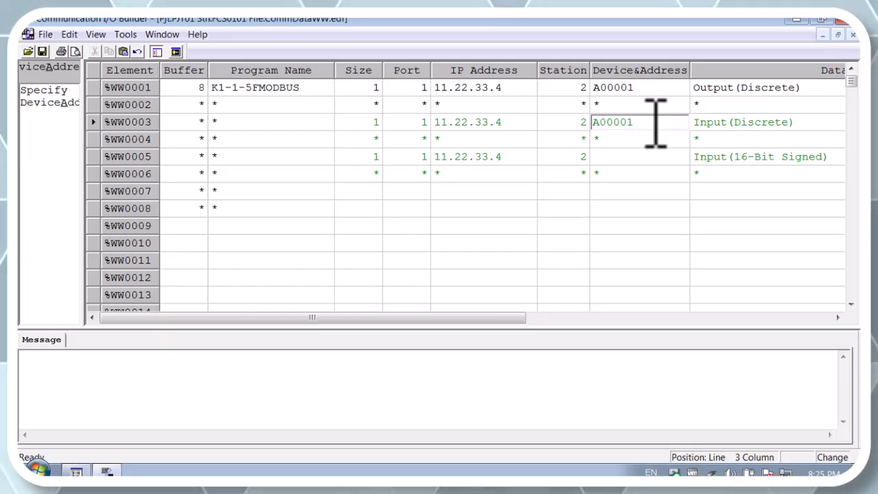
left_click_drag(655, 123, 574, 153)
left_click(637, 123)
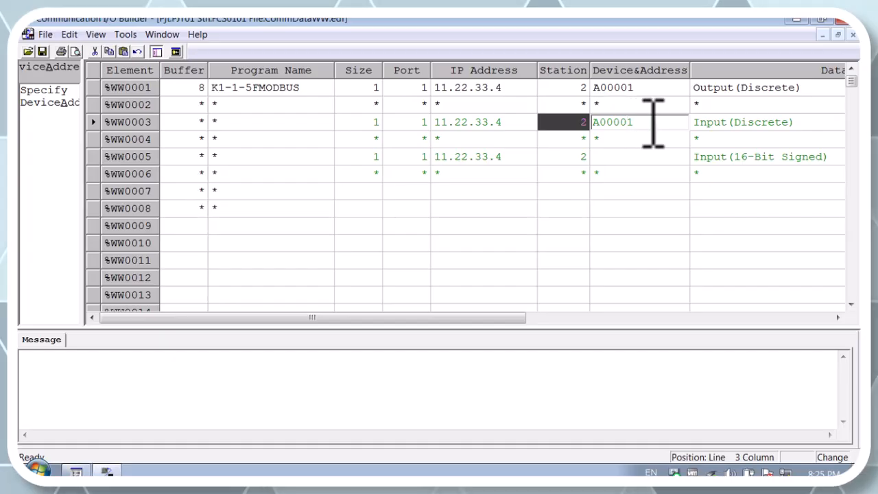
left_click(643, 102)
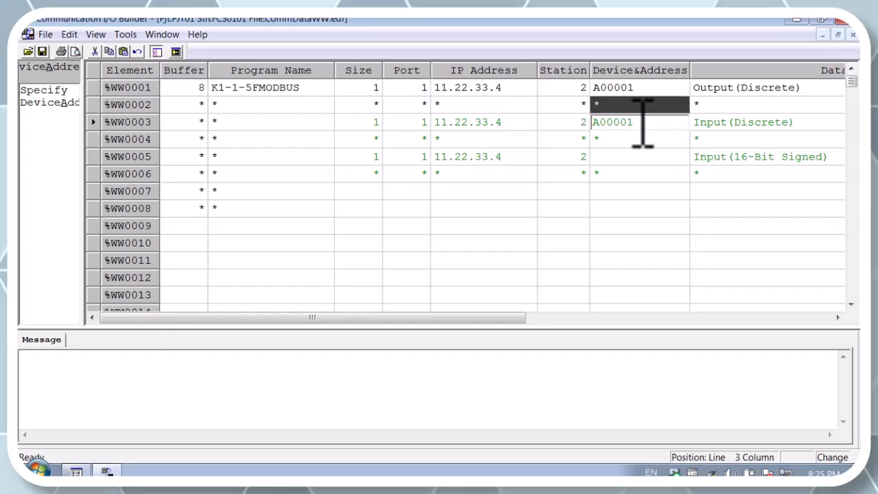
double_click(628, 124)
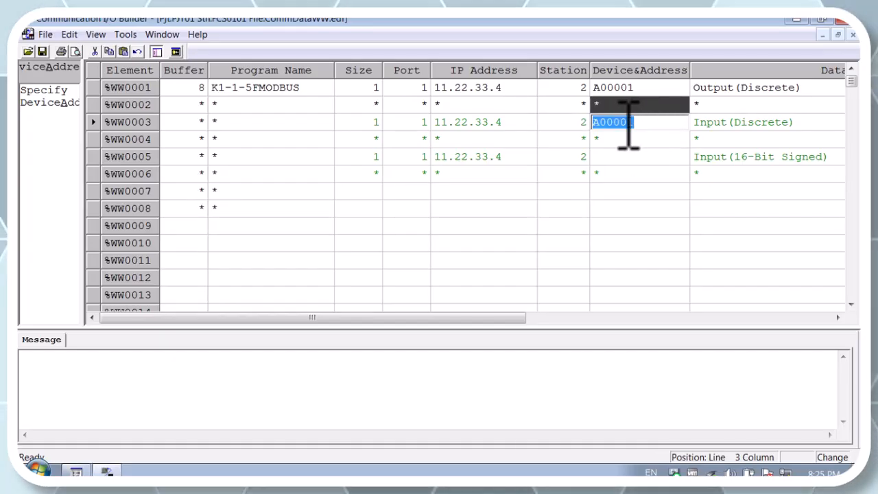
left_click(629, 162)
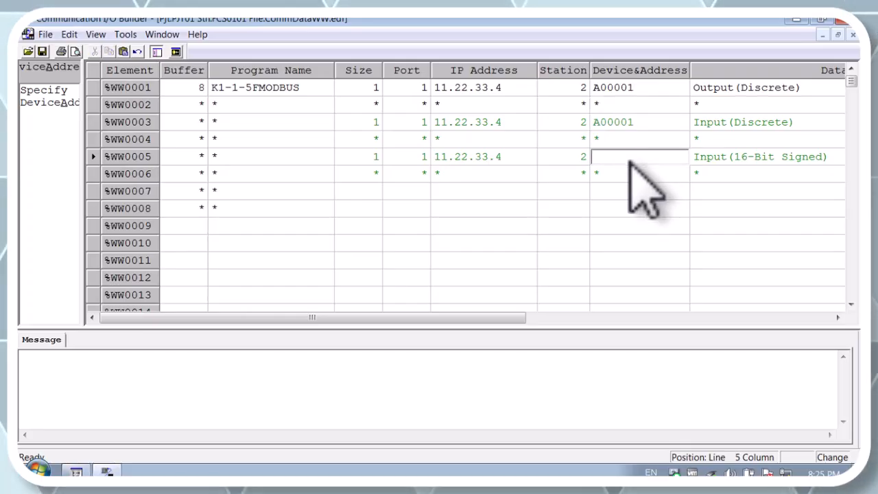
type("*")
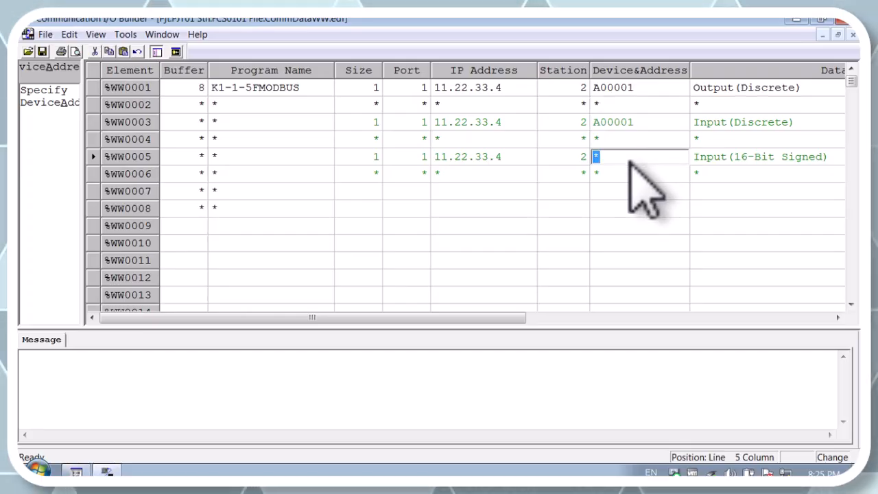
- Set the device address of element %WW0005 to A30001 and check its data type
key("BackSpace")
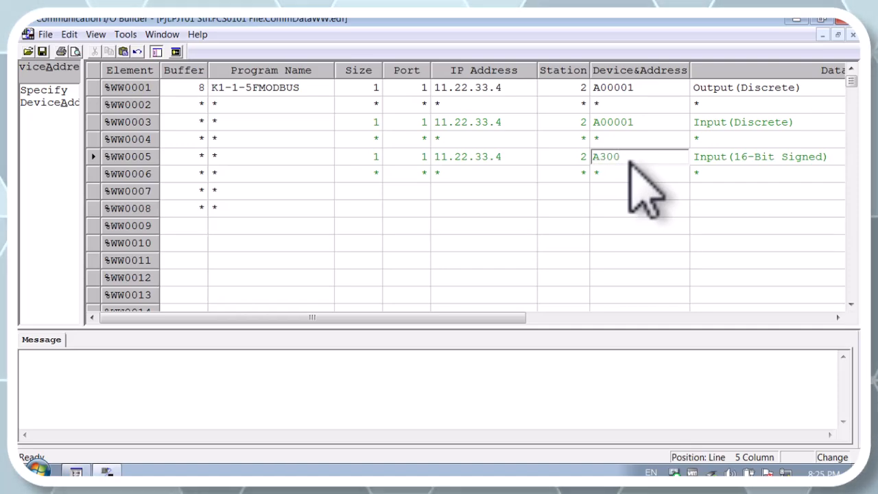
type("01")
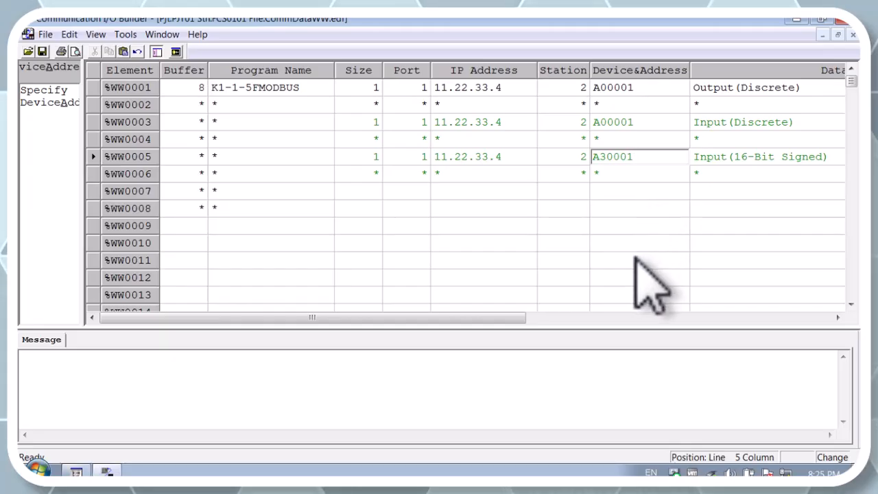
left_click_drag(519, 317, 632, 322)
key("Tab")
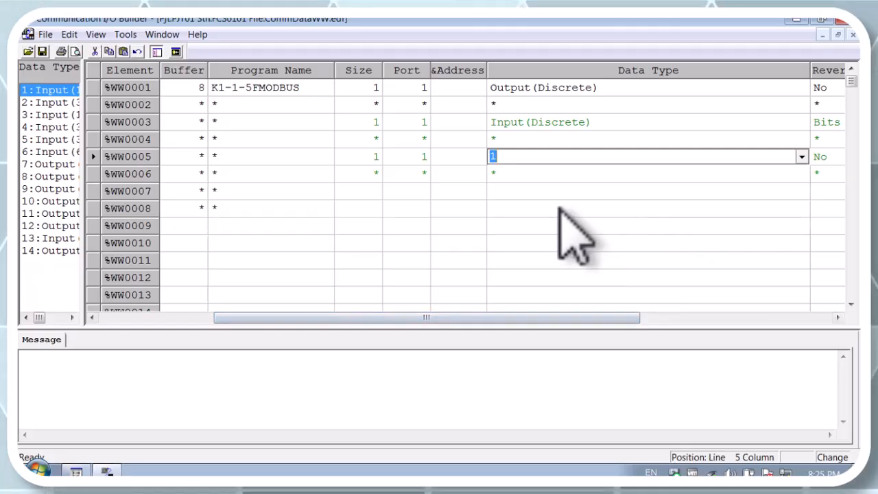
left_click_drag(579, 319, 550, 317)
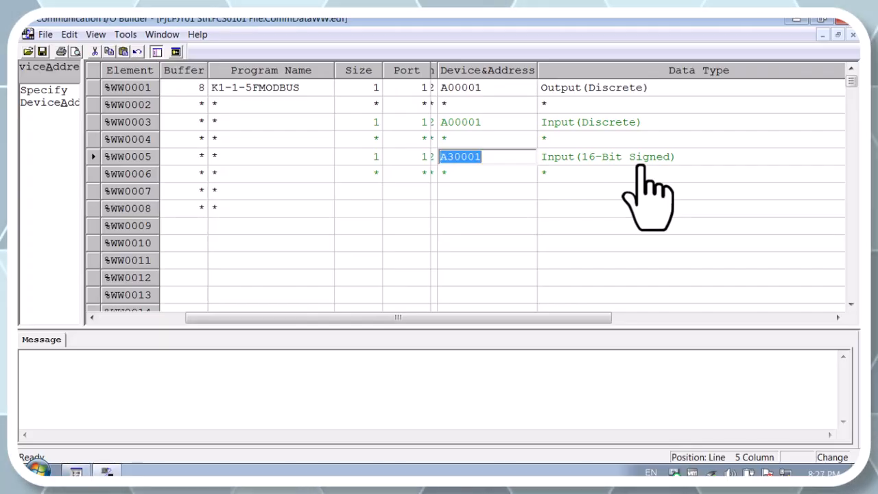
- Open Notepad and write 16, followed below by the signed range -32768 .... 32767
key("super+r")
key("Return")
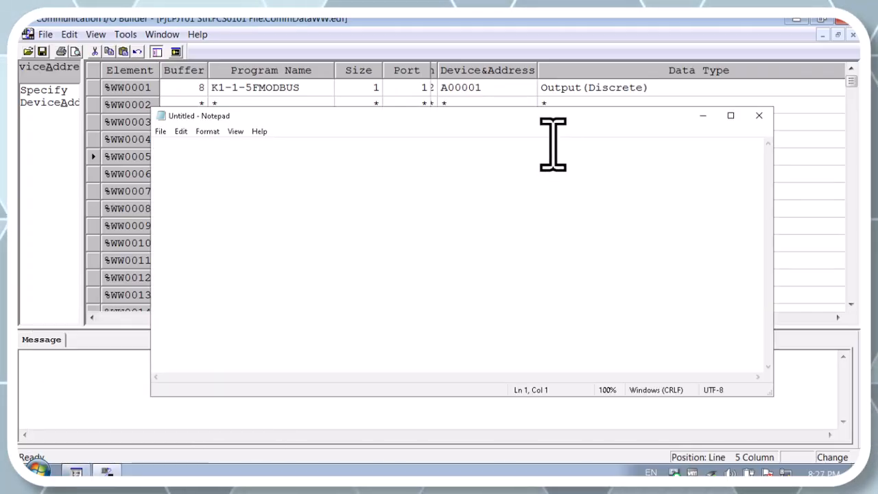
type("16")
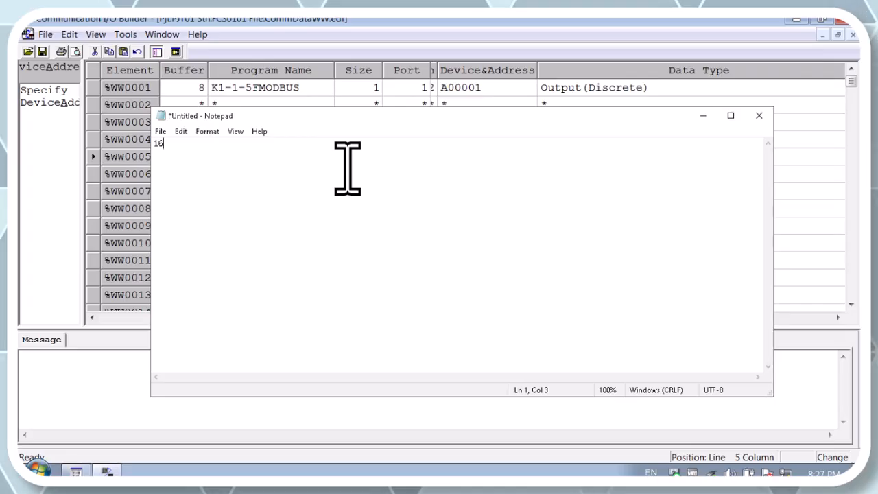
key("Return")
key("Return")
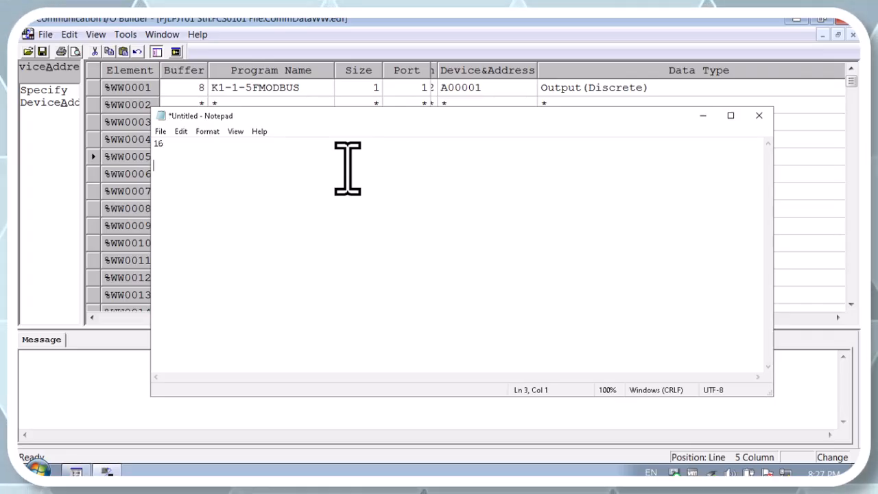
type("-32")
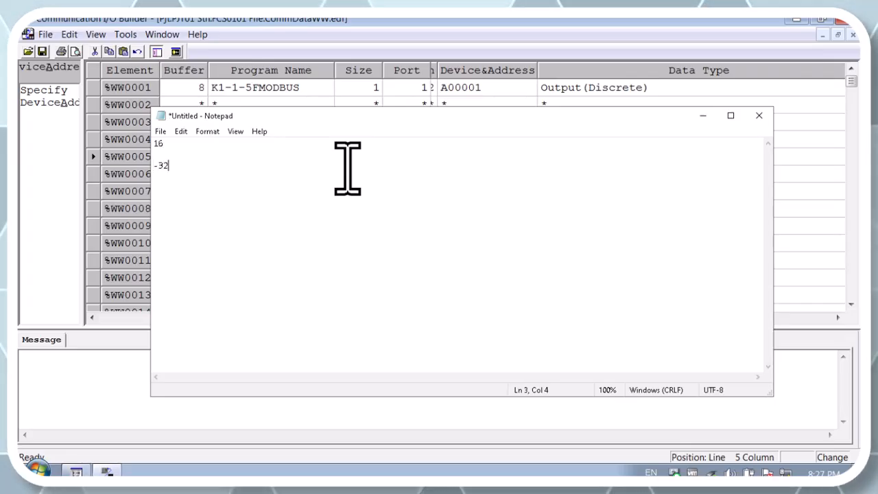
type("76")
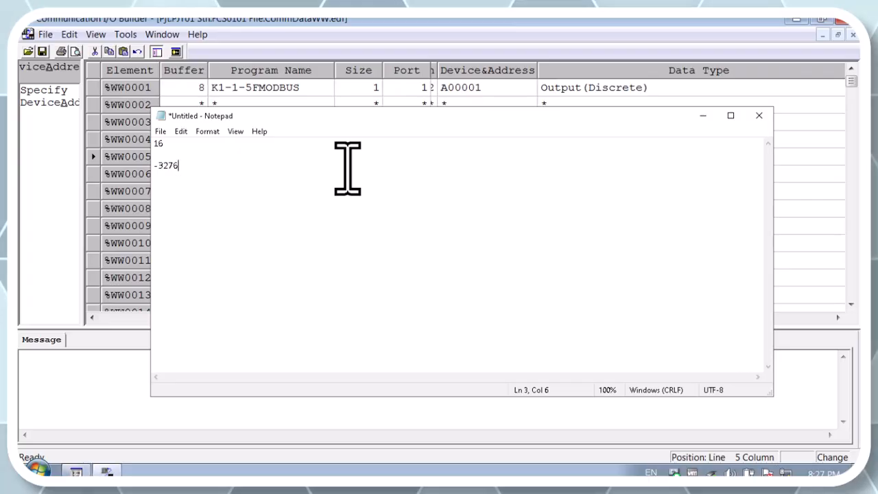
type("8")
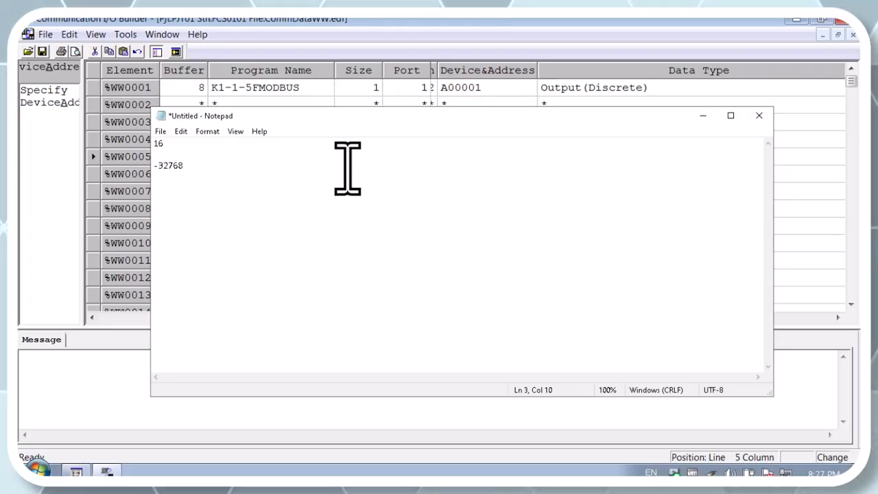
type("   .... ")
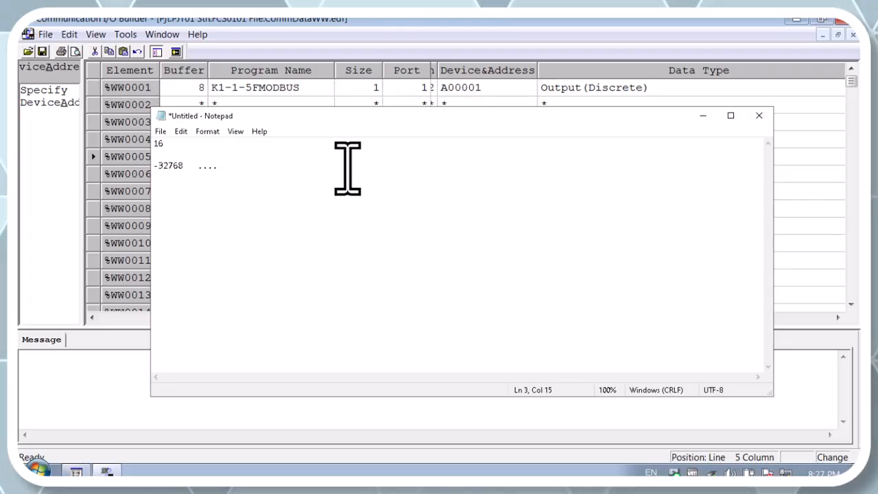
type("327")
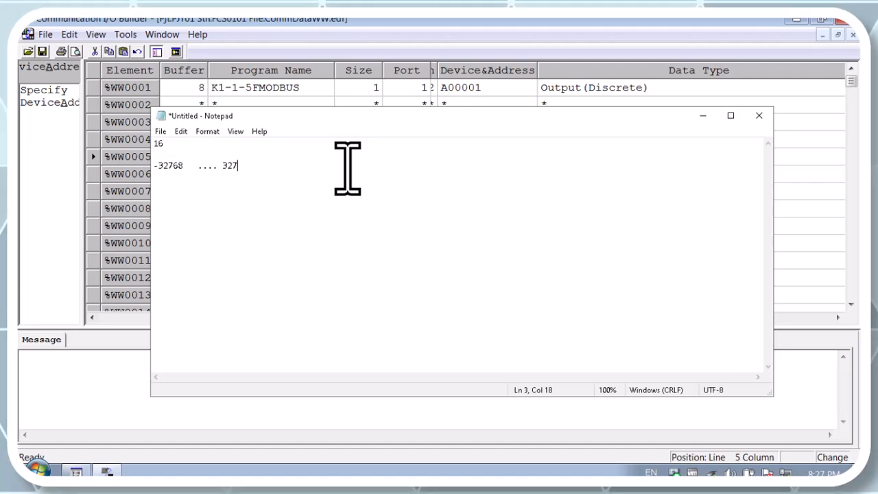
type("67  ")
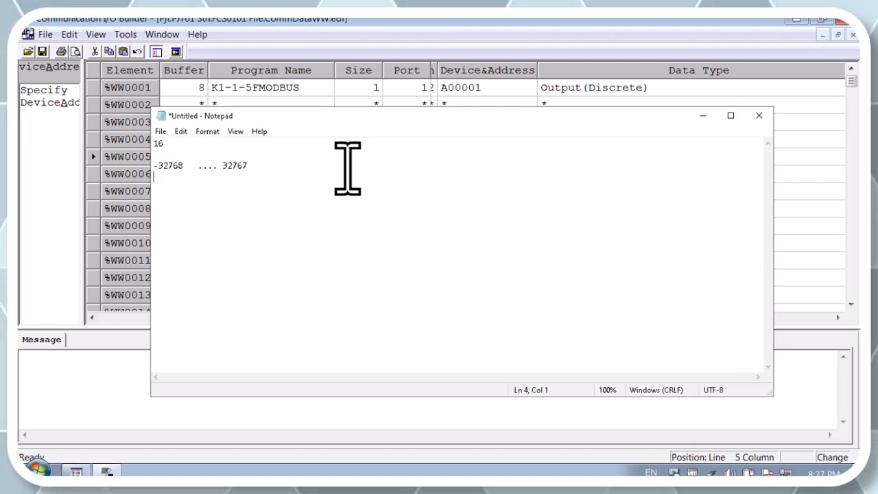
- Add the line "undig 0...65535" to the notes, then minimize Notepad to return to Communication I/O Builder
type("undig")
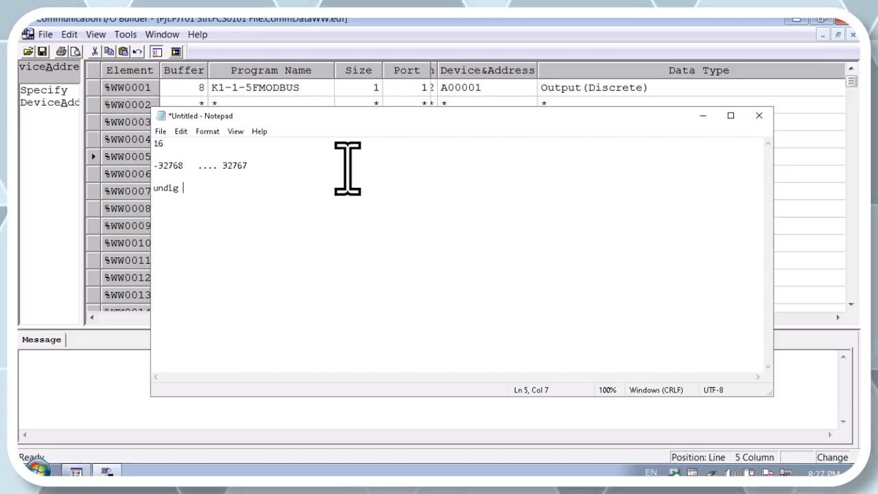
type("  0...65")
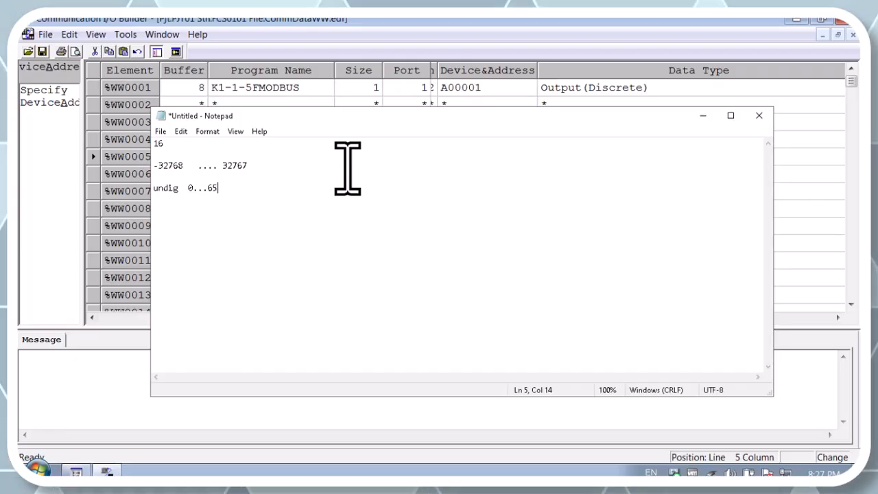
type("535")
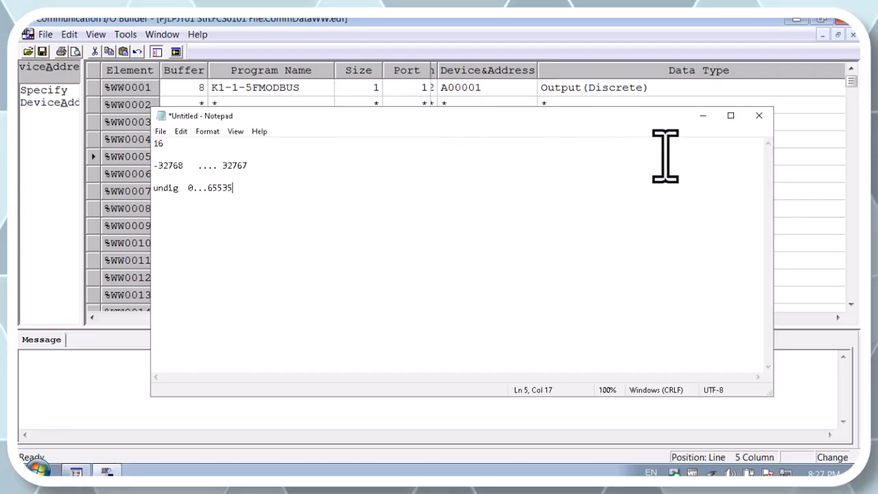
left_click(703, 117)
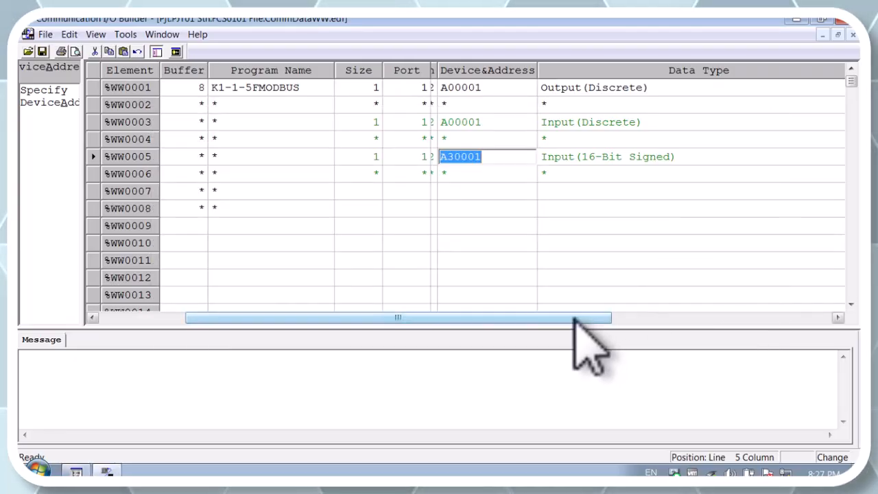
- Set the Reverse option of element %WW0003 to No
left_click_drag(575, 320, 680, 321)
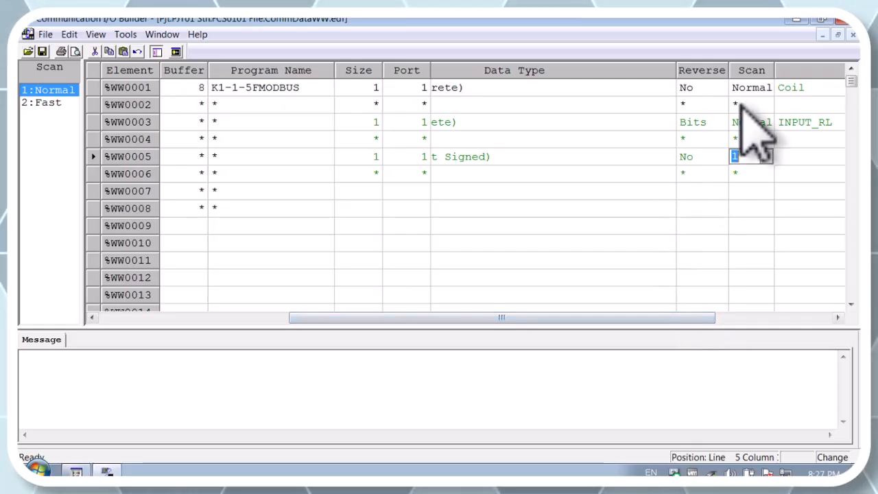
left_click(704, 125)
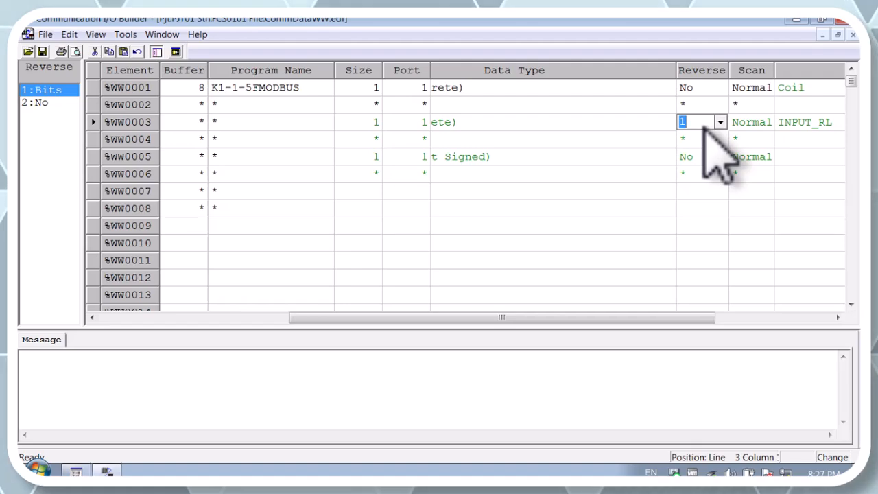
left_click(721, 122)
left_click(695, 149)
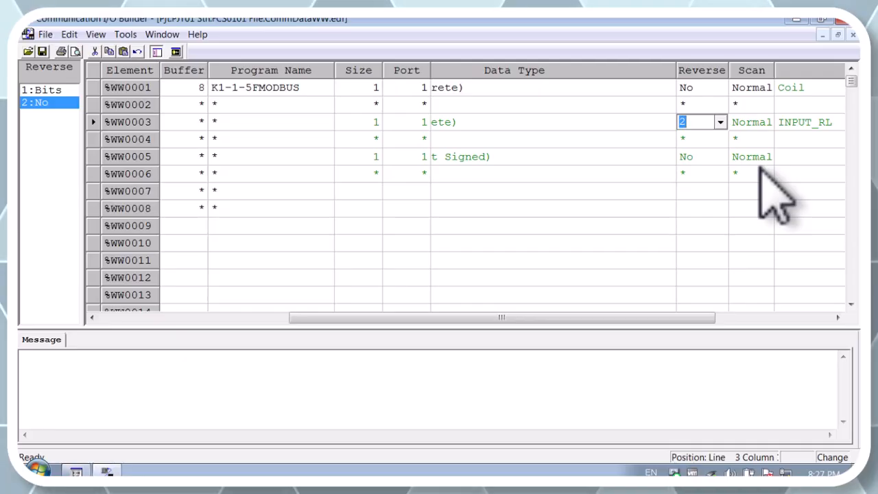
- Enter "Input Register" as the service comment of element %WW0005
left_click(806, 158)
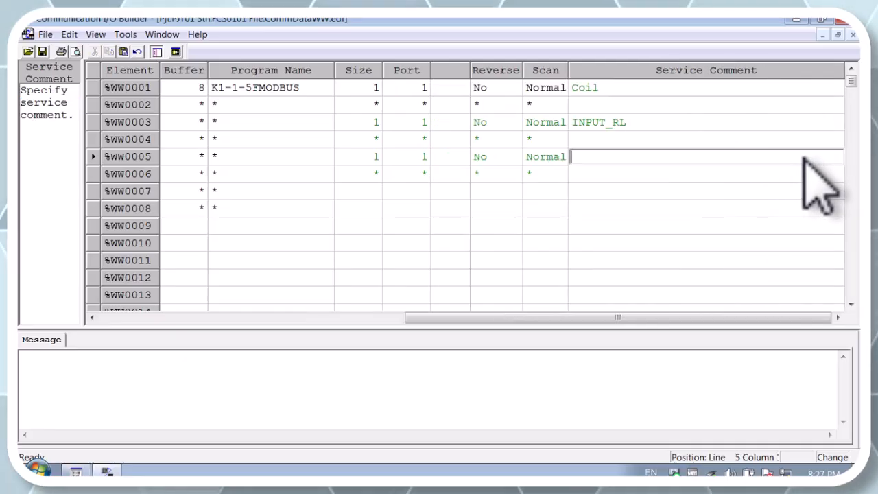
type("IN")
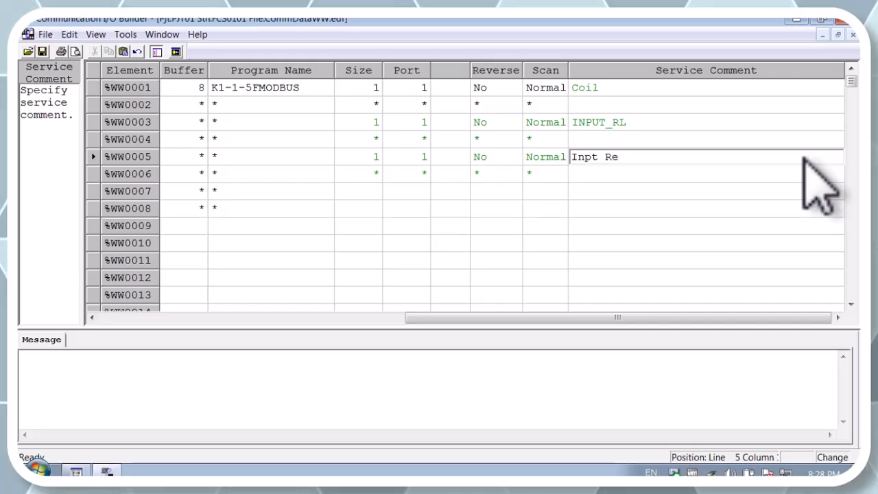
type("Register")
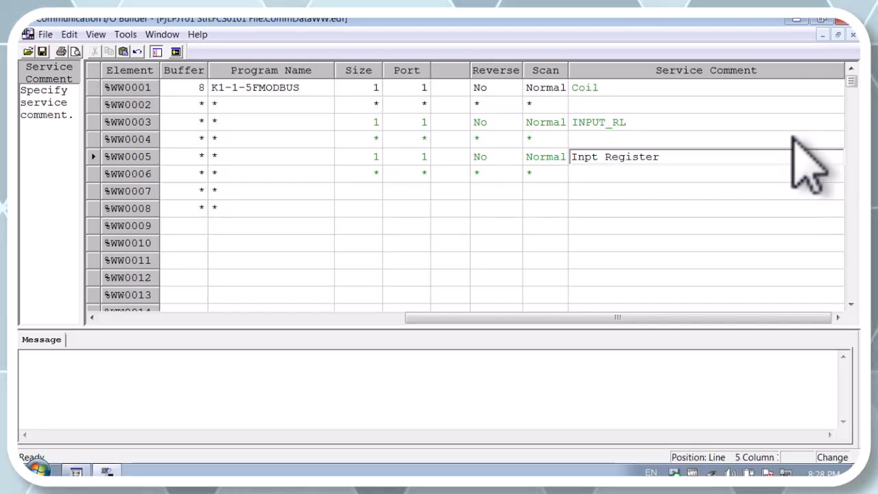
left_click(664, 124)
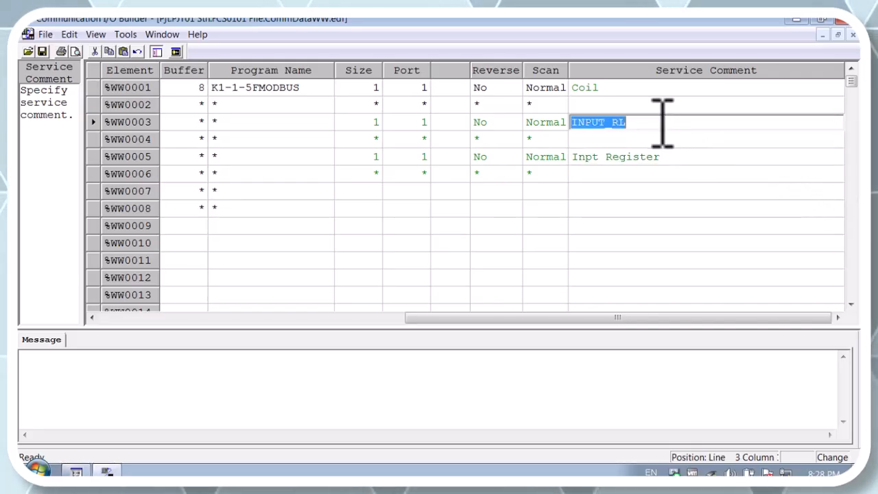
left_click(600, 158)
left_click(594, 158)
type("u")
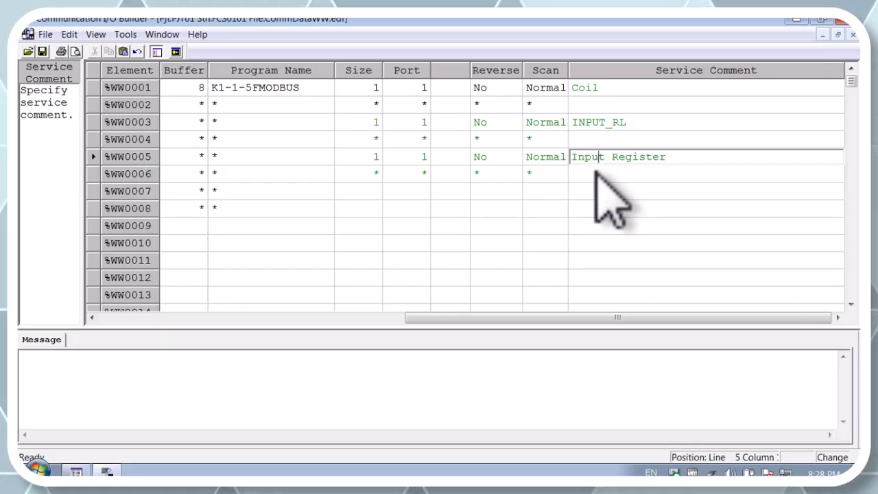
- Change the service comment of element %WW0003 to "Input Relay"
left_click(653, 123)
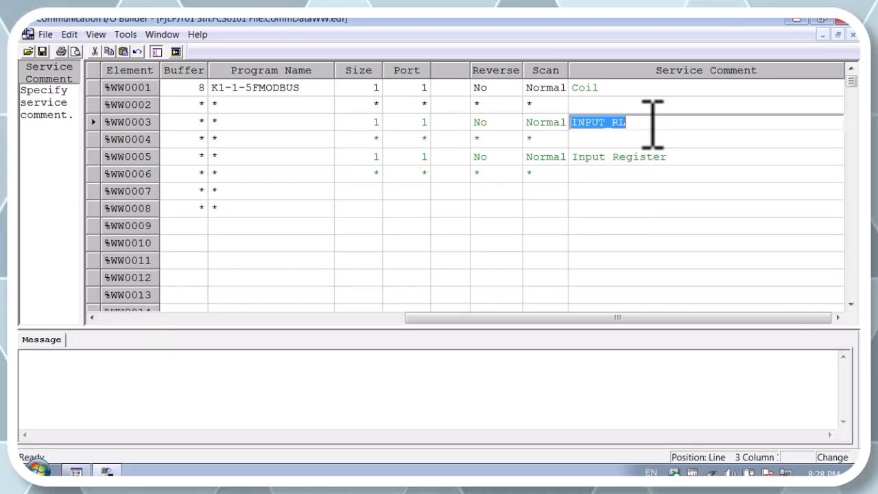
type("Input")
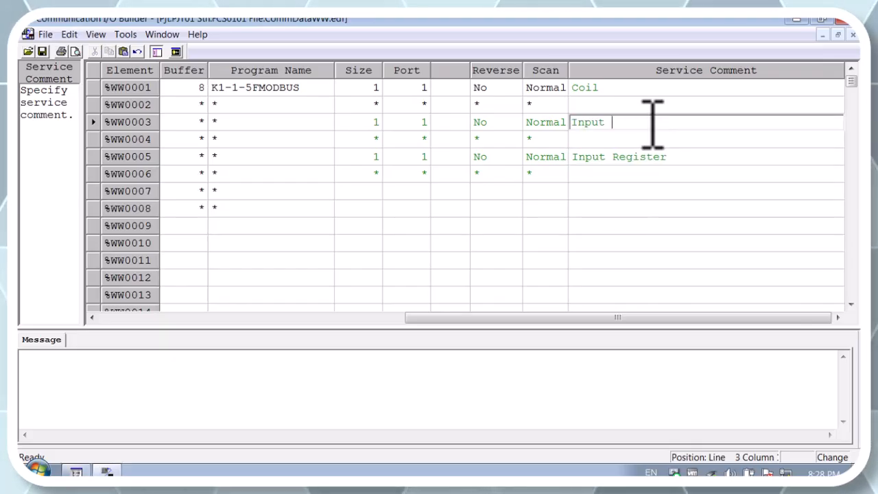
type(" relay")
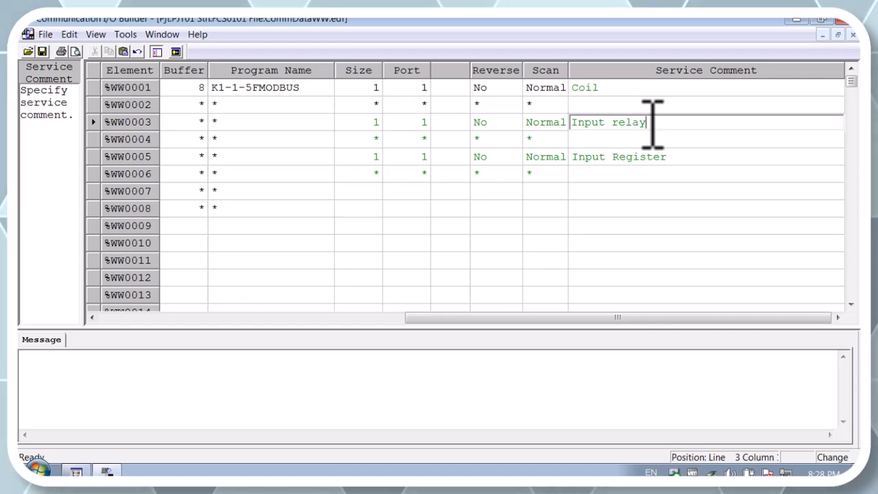
left_click_drag(615, 123, 621, 124)
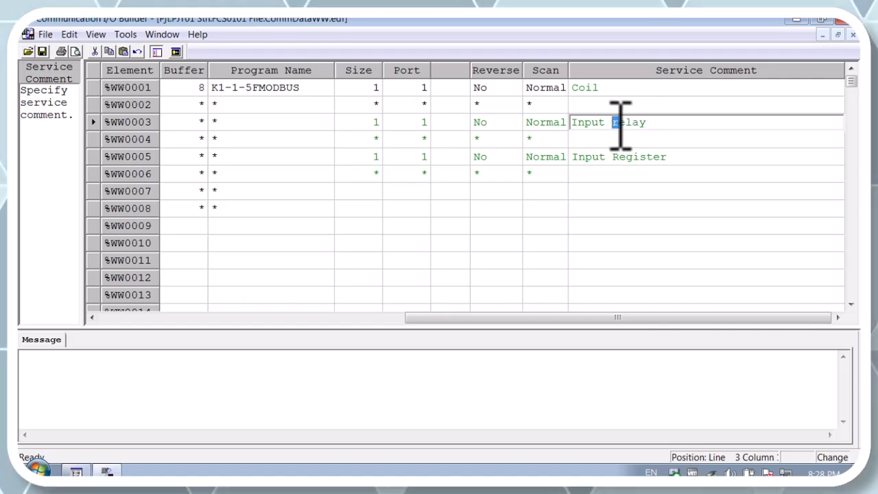
type("R")
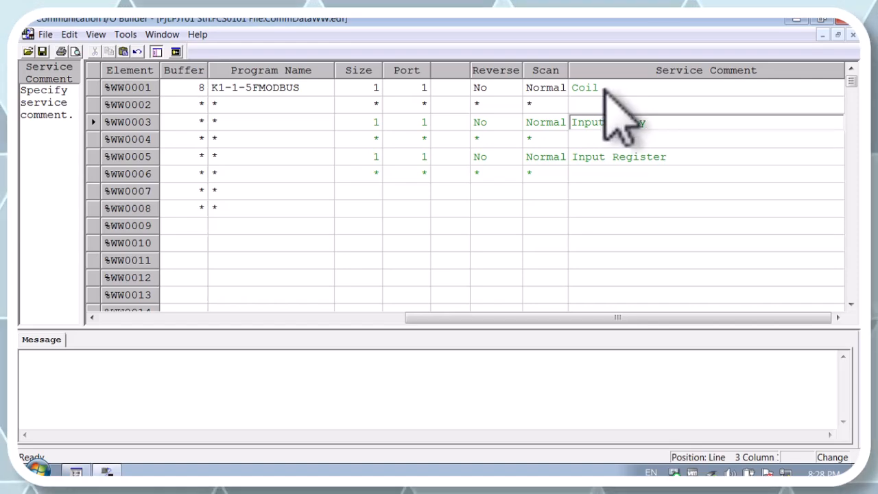
- Set up element %WW0007 with size 1, port 1, IP address 11.22.33.4 and station 2
left_click_drag(561, 317, 319, 320)
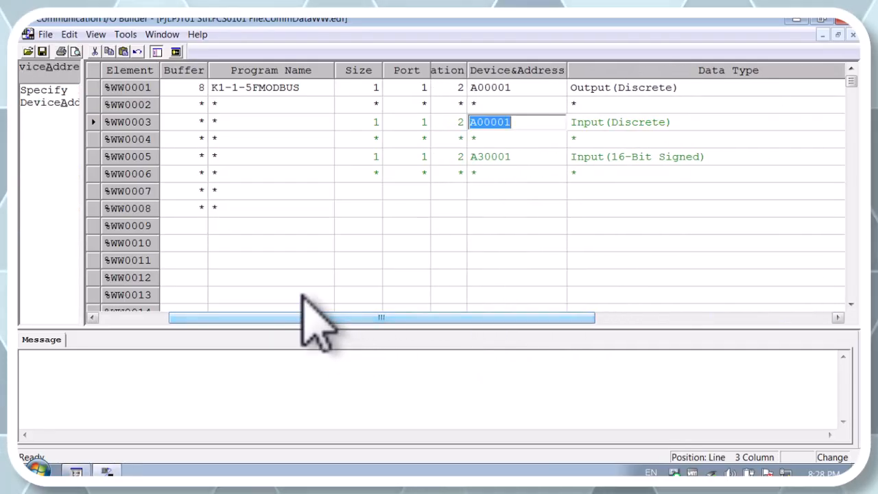
left_click_drag(378, 317, 301, 317)
left_click(374, 192)
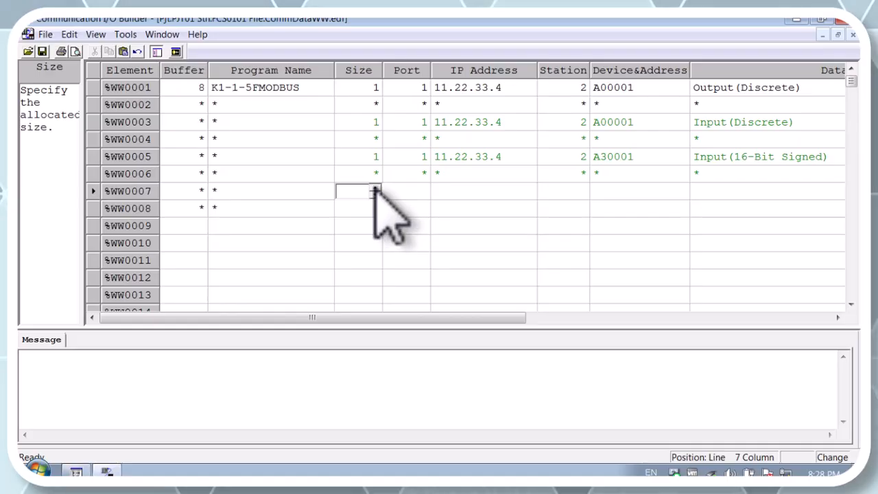
left_click(419, 191)
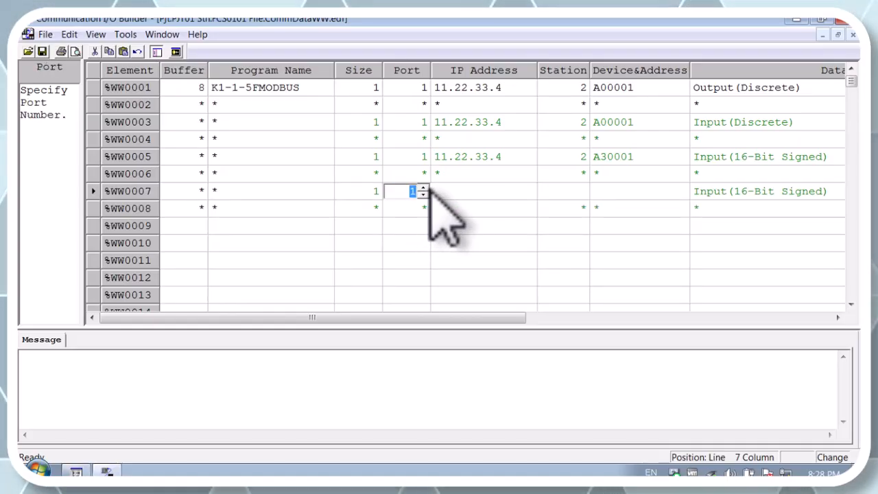
left_click(462, 193)
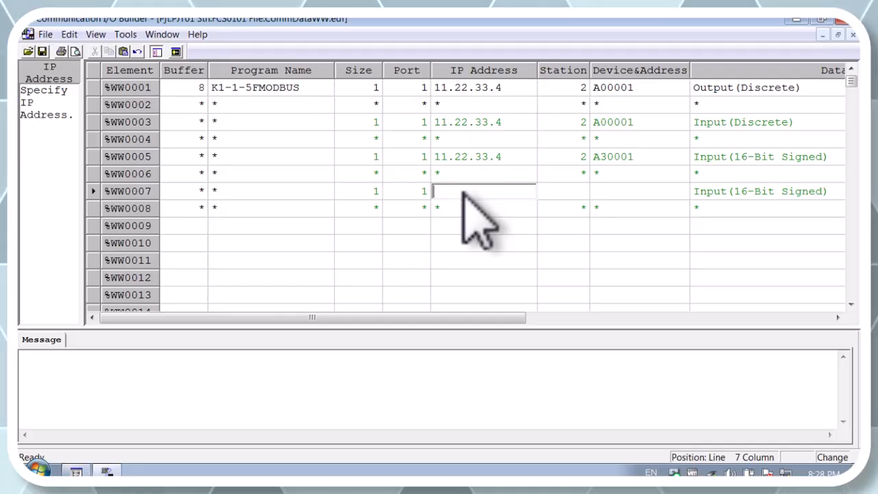
type("11.22.33.4")
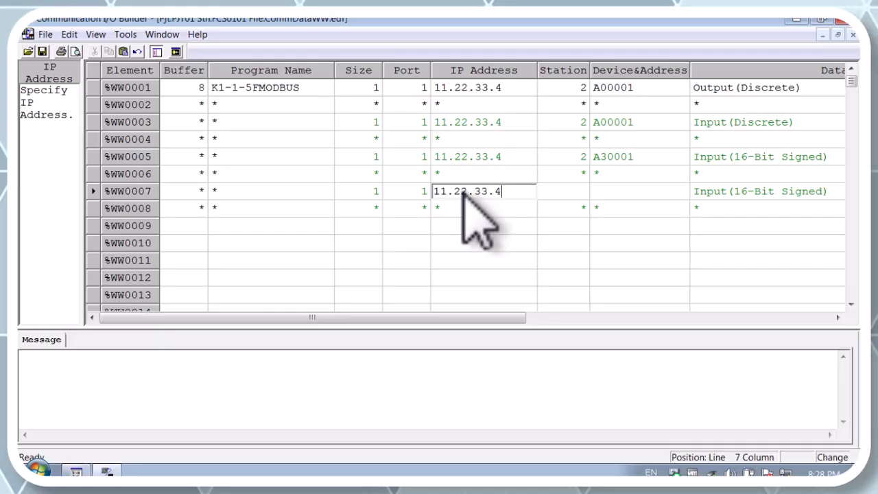
left_click(587, 196)
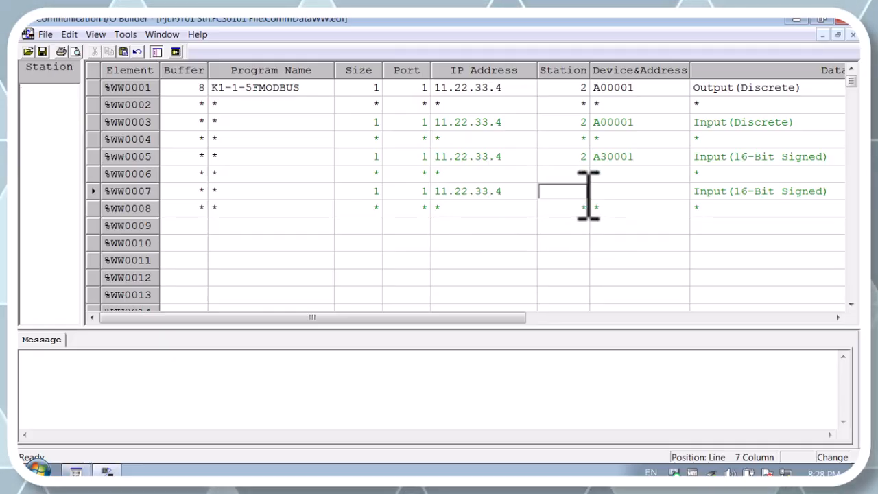
type("2")
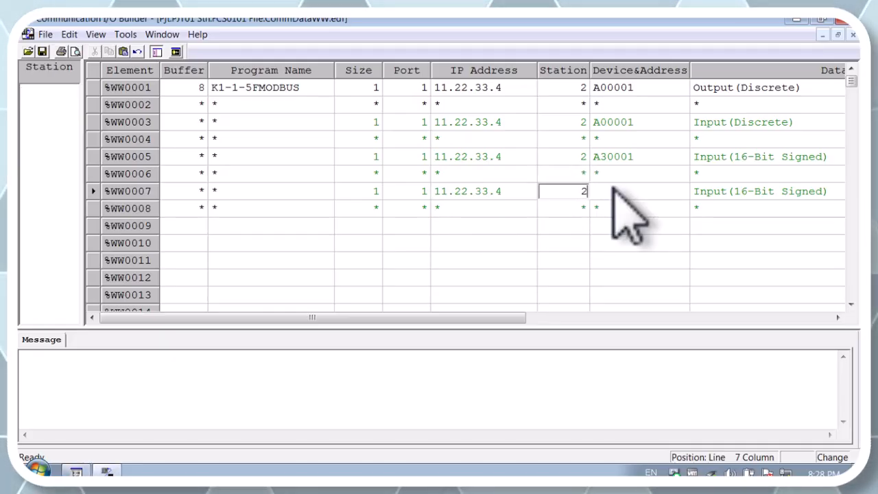
- Set the device address of element %WW0007 to A40001 and its data type to Output(16-Bit Signed)
left_click(613, 189)
type("a4")
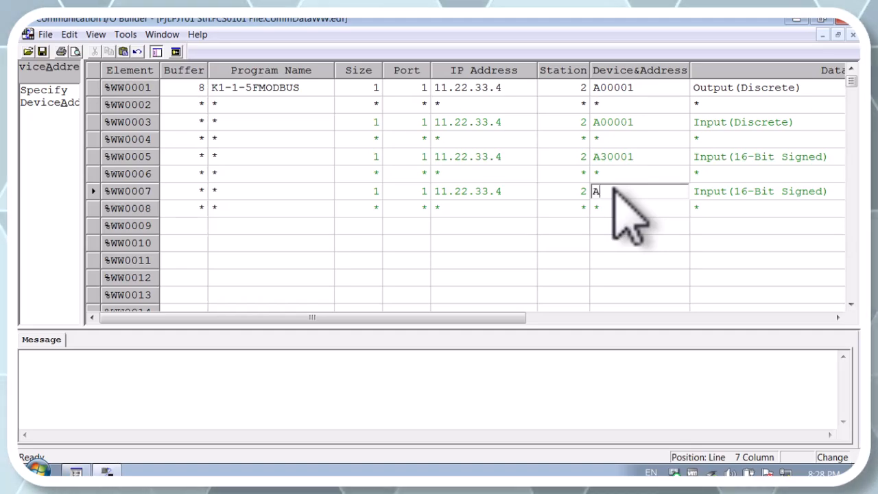
type("0")
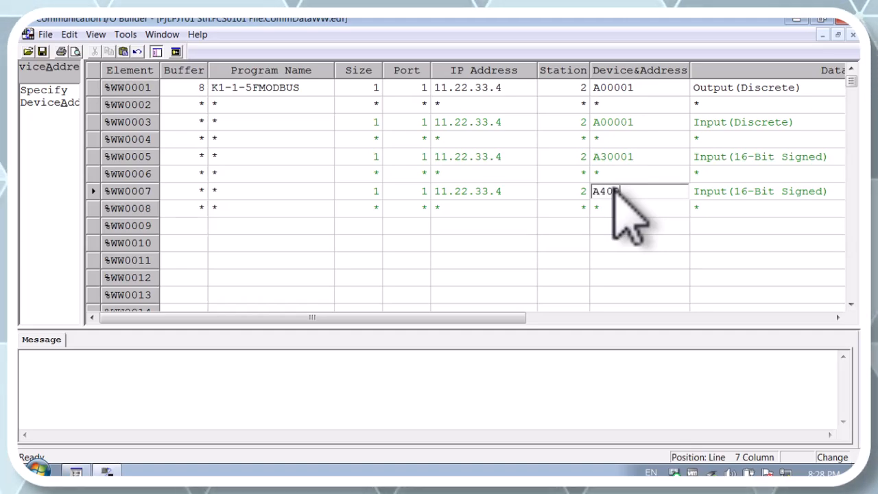
type("001")
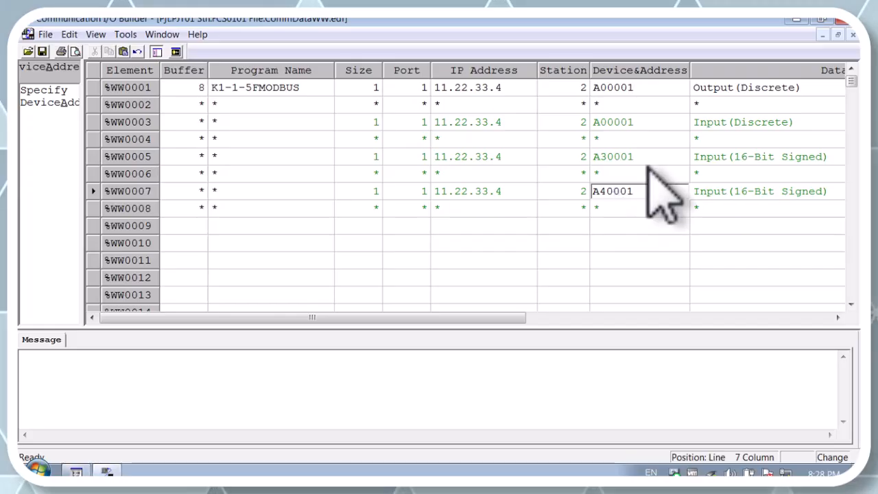
left_click(772, 193)
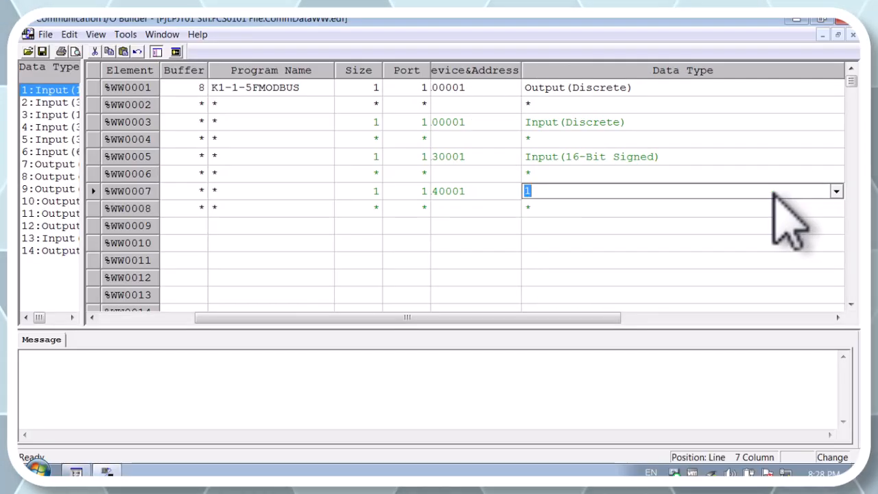
left_click(836, 192)
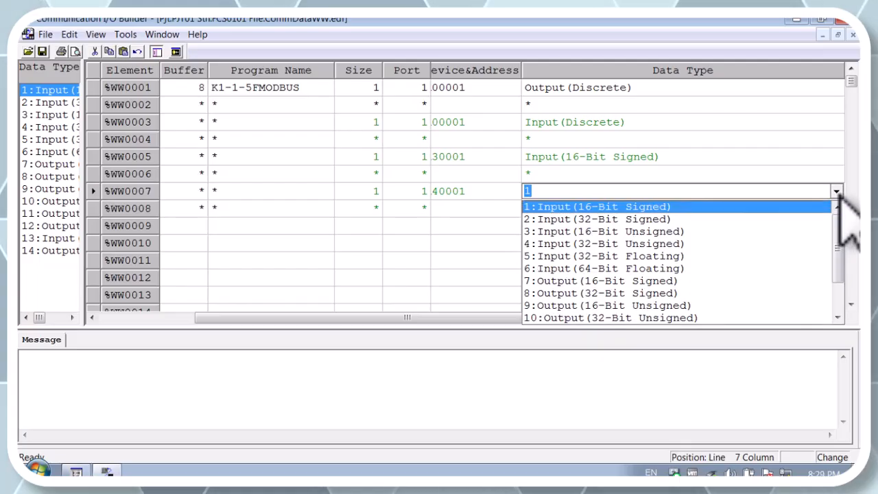
left_click(680, 281)
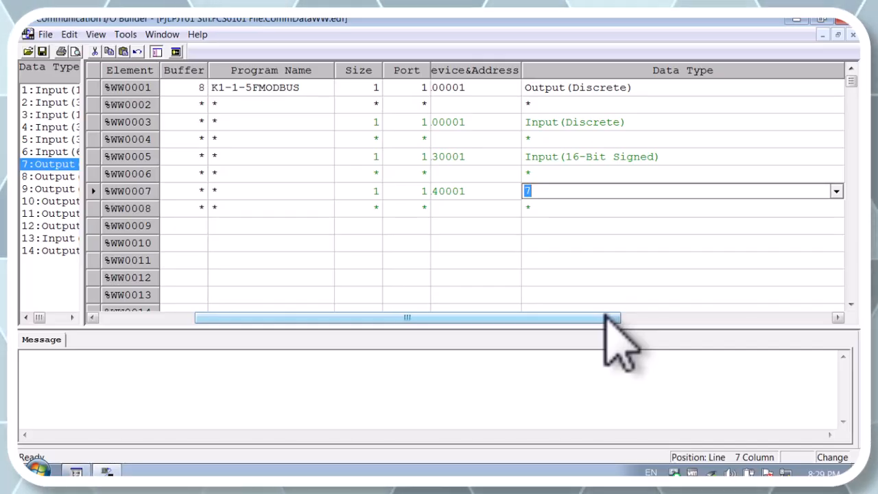
- Enter "Holding Register" as the service comment of element %WW0007 and save the communication I/O definition
left_click_drag(605, 314, 753, 310)
left_click(711, 191)
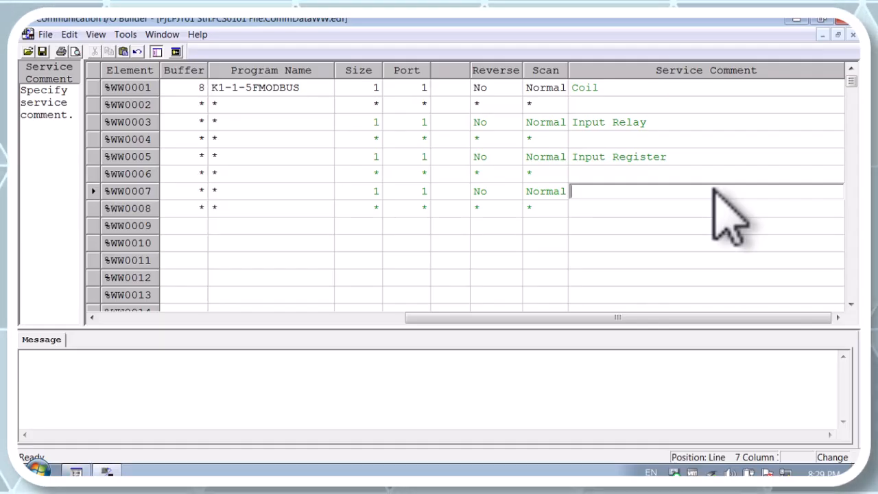
type("Holding")
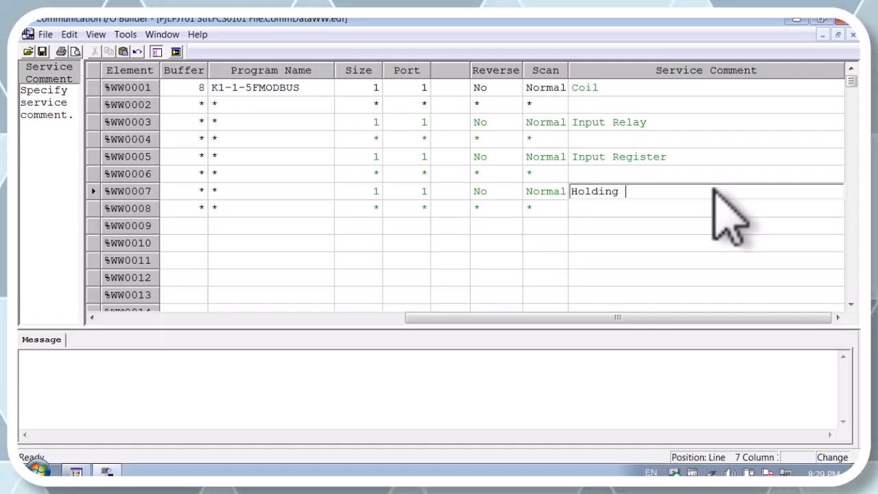
type(" R")
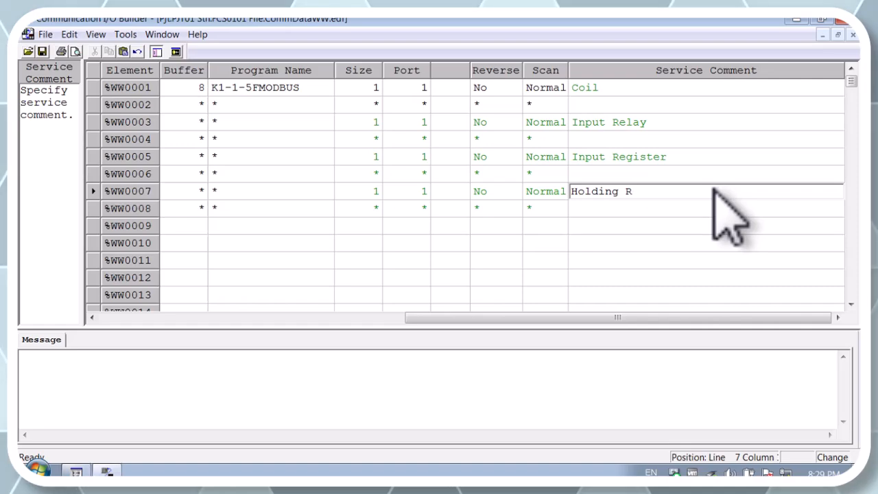
type("gister")
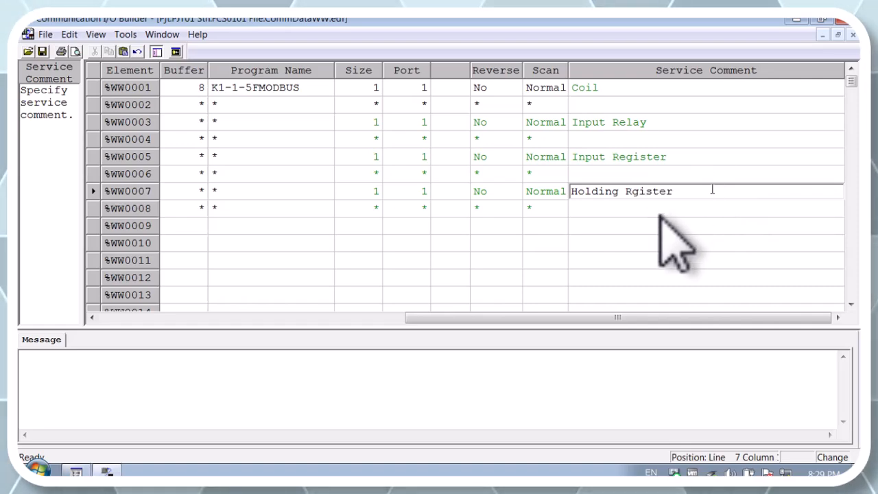
left_click(631, 193)
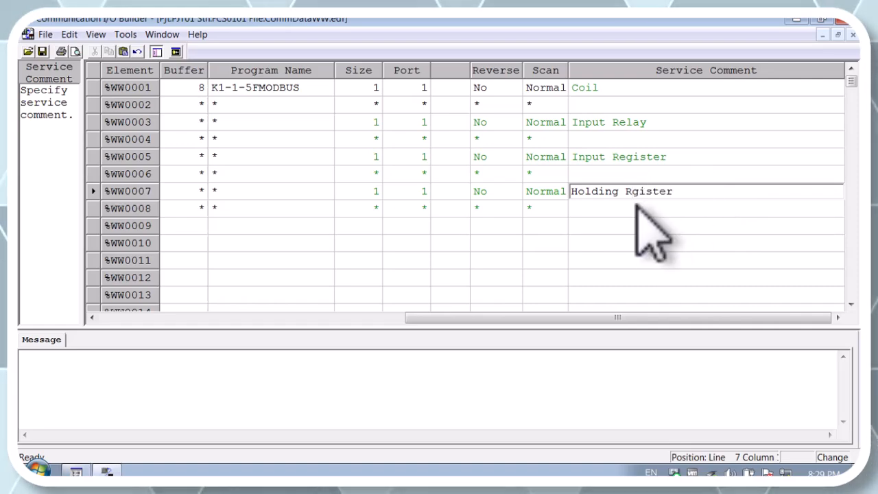
type("e")
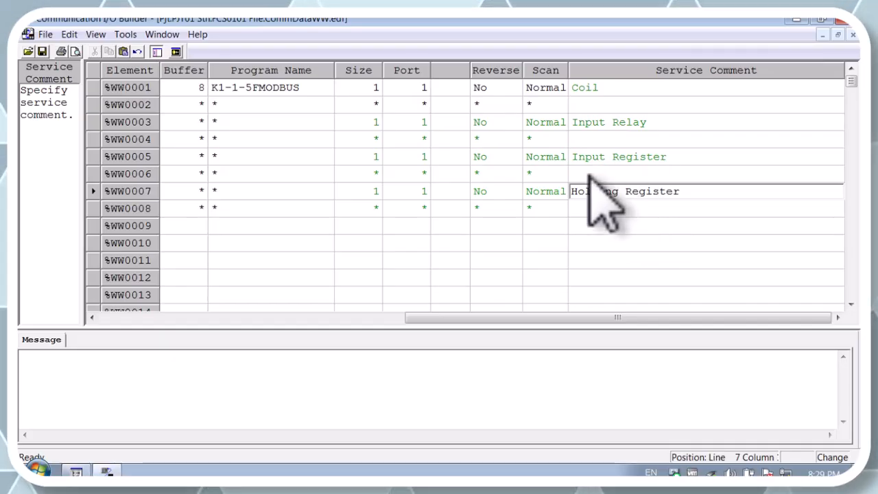
left_click(549, 208)
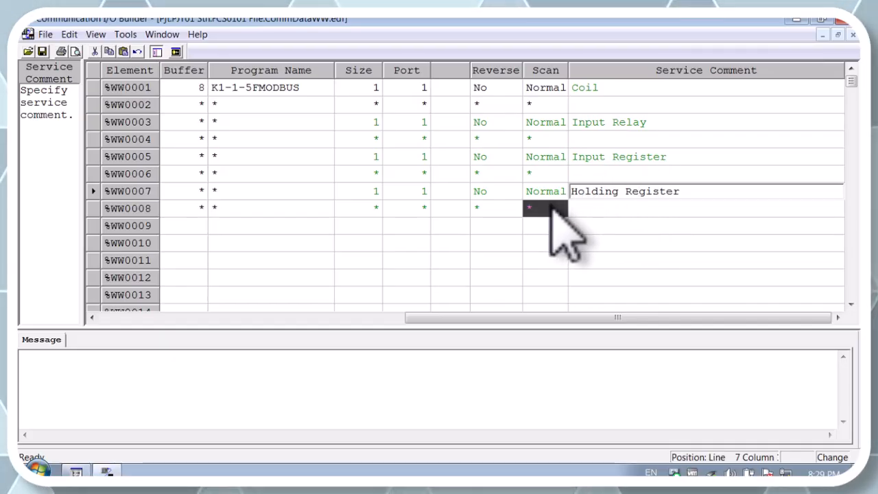
left_click(42, 52)
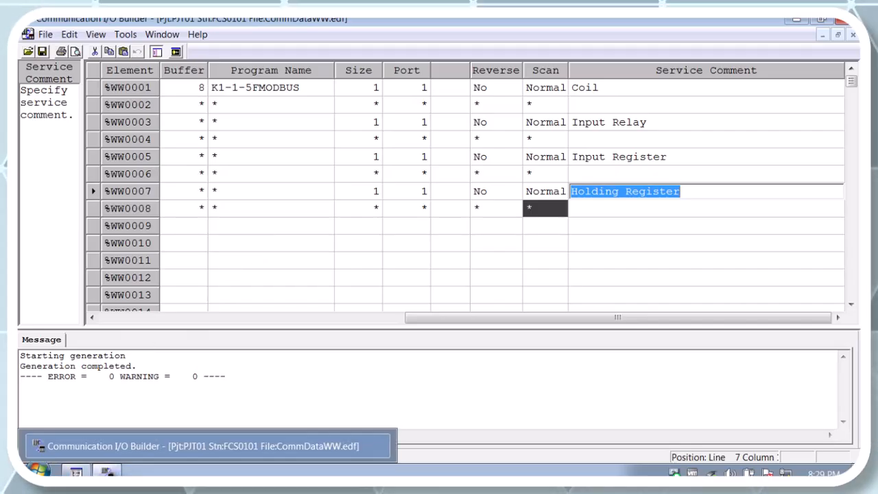
- Close Communication I/O Builder and start closing System View
left_click(108, 471)
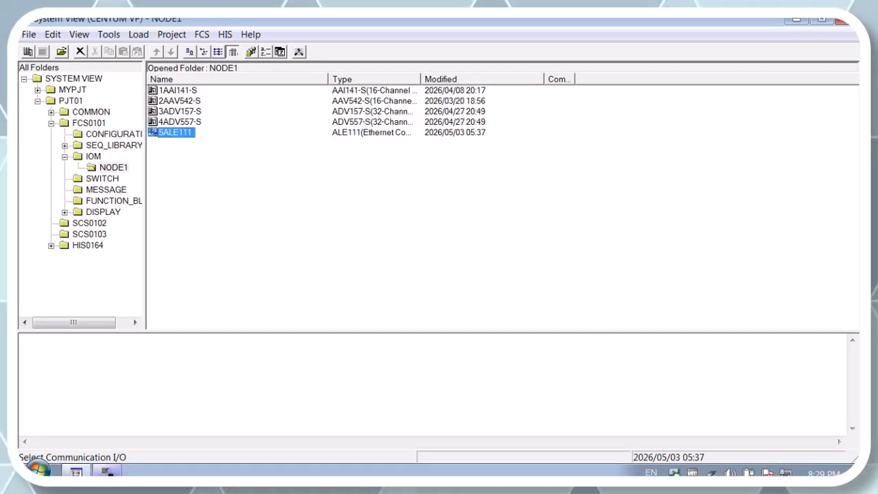
left_click(108, 471)
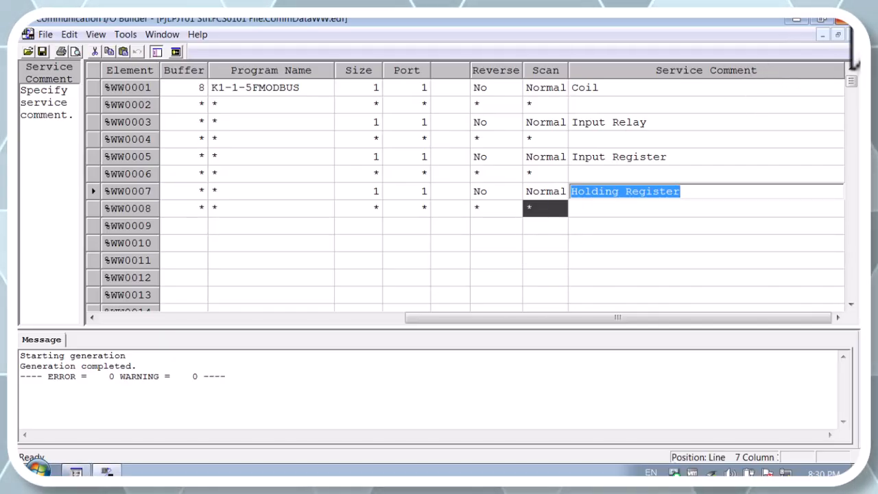
left_click(849, 21)
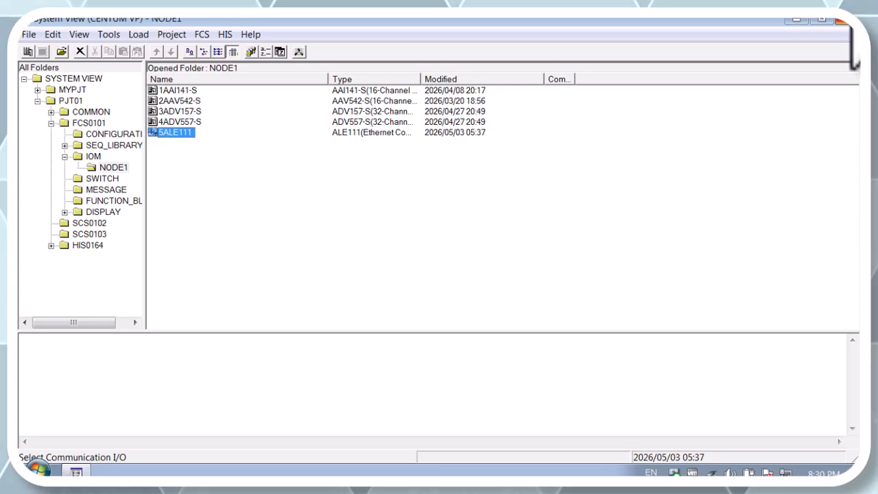
left_click(844, 20)
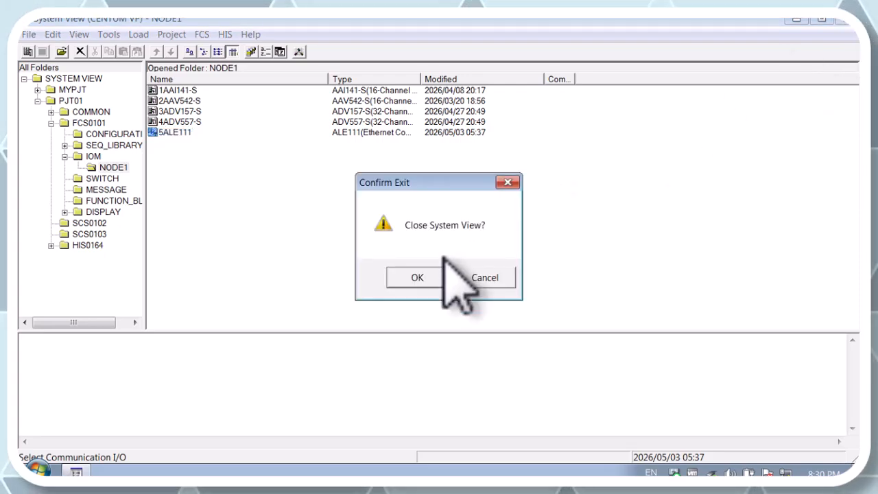